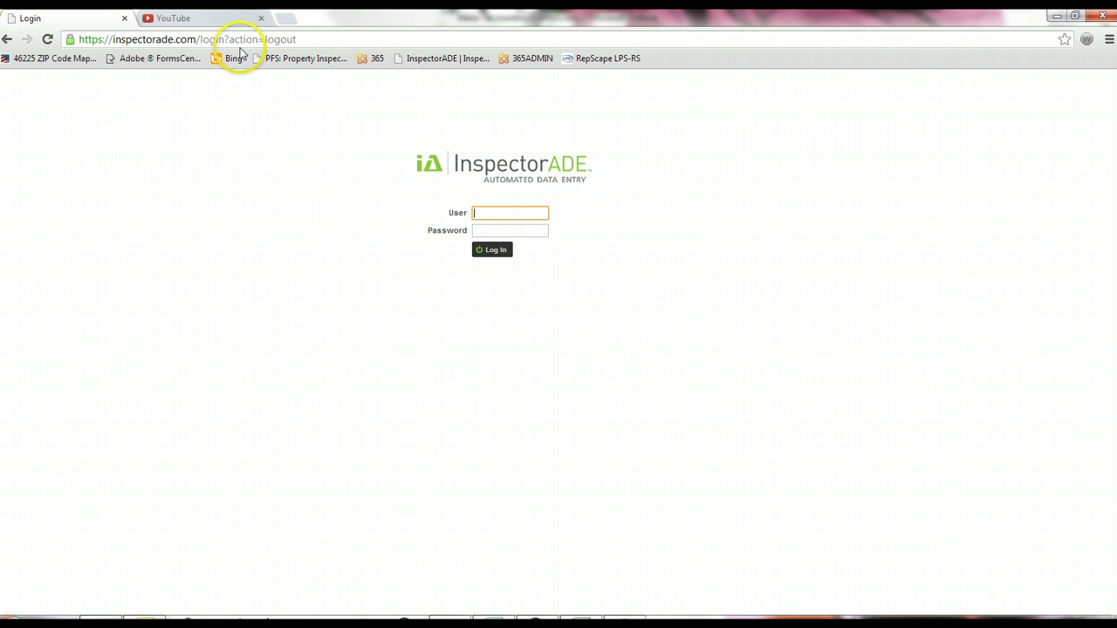
left_click(245, 42)
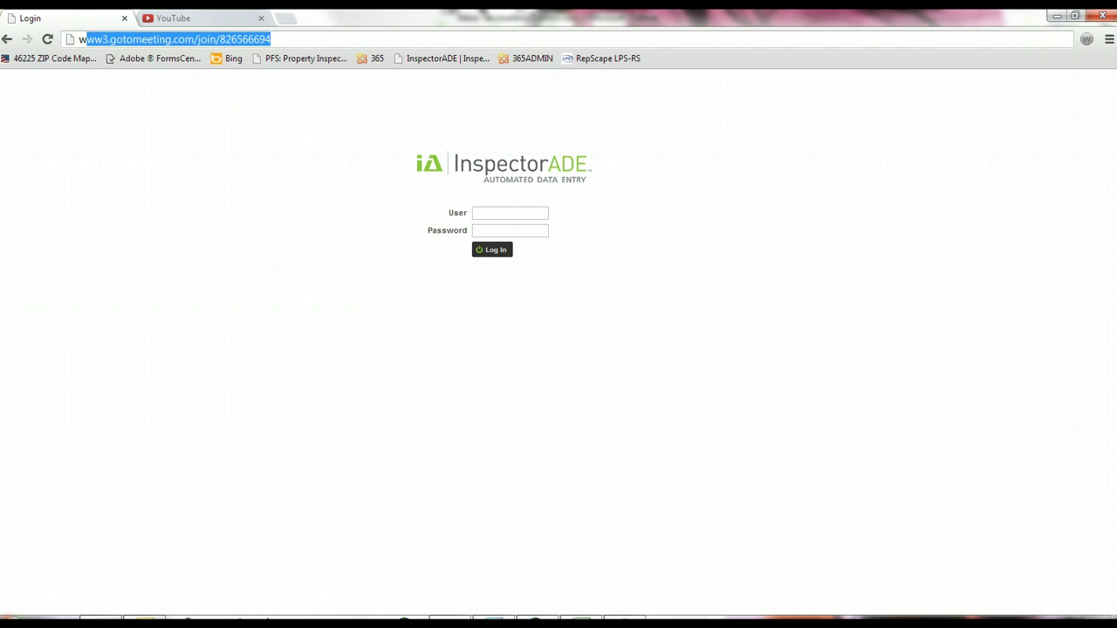
type("www.inspectora")
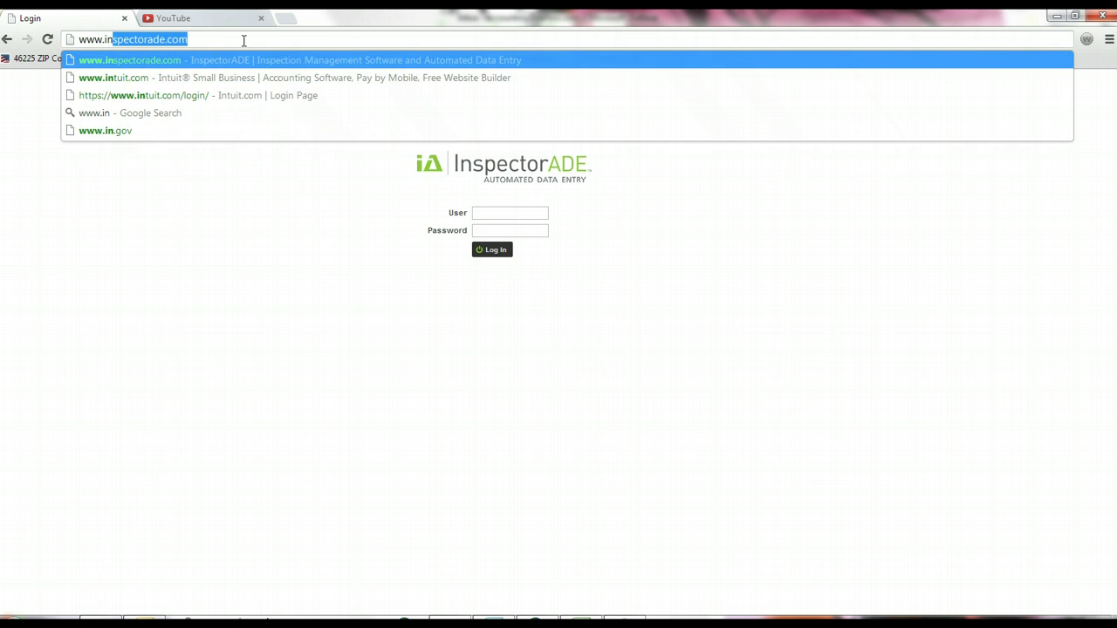
type("de.com")
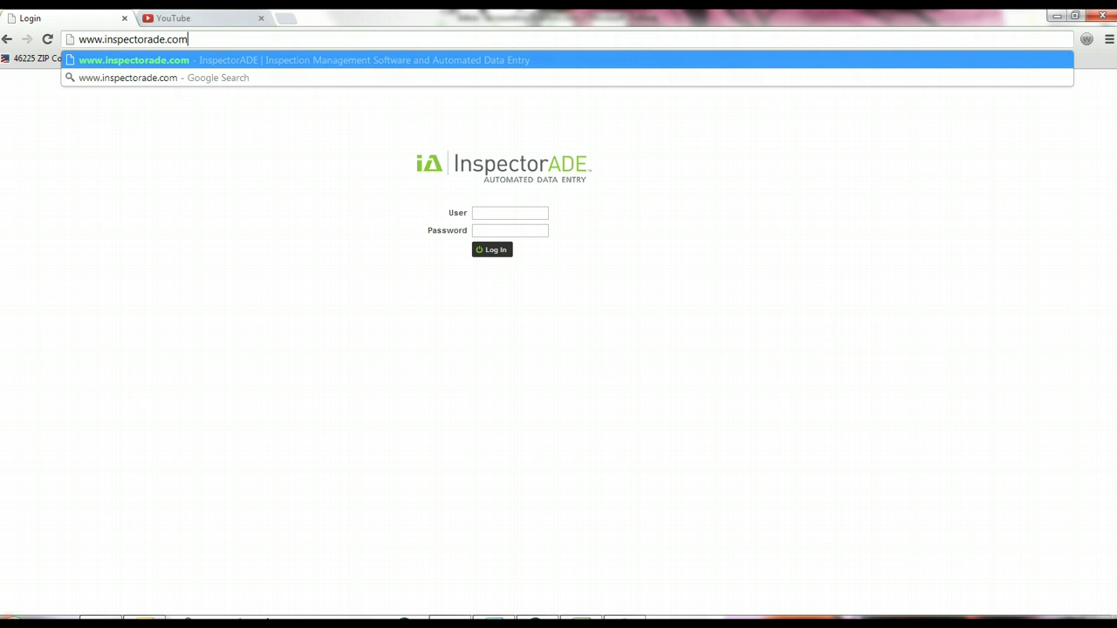
key("Return")
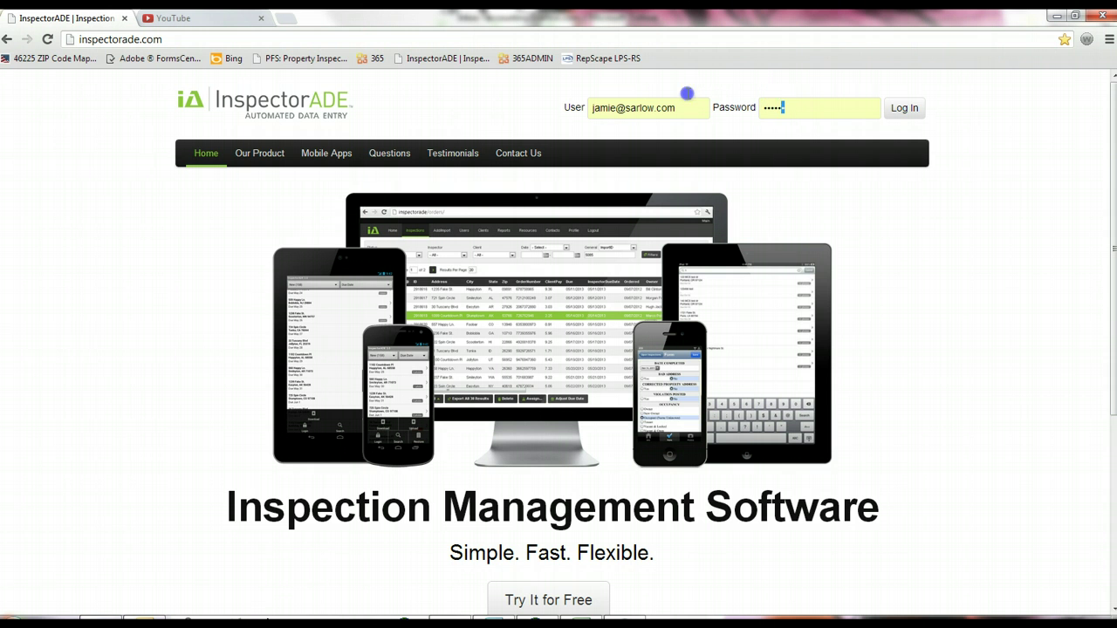
Replace the prefilled entry with the account password and log in to the inspector account
key("ctrl+a")
key("BackSpace")
type("******")
left_click(888, 92)
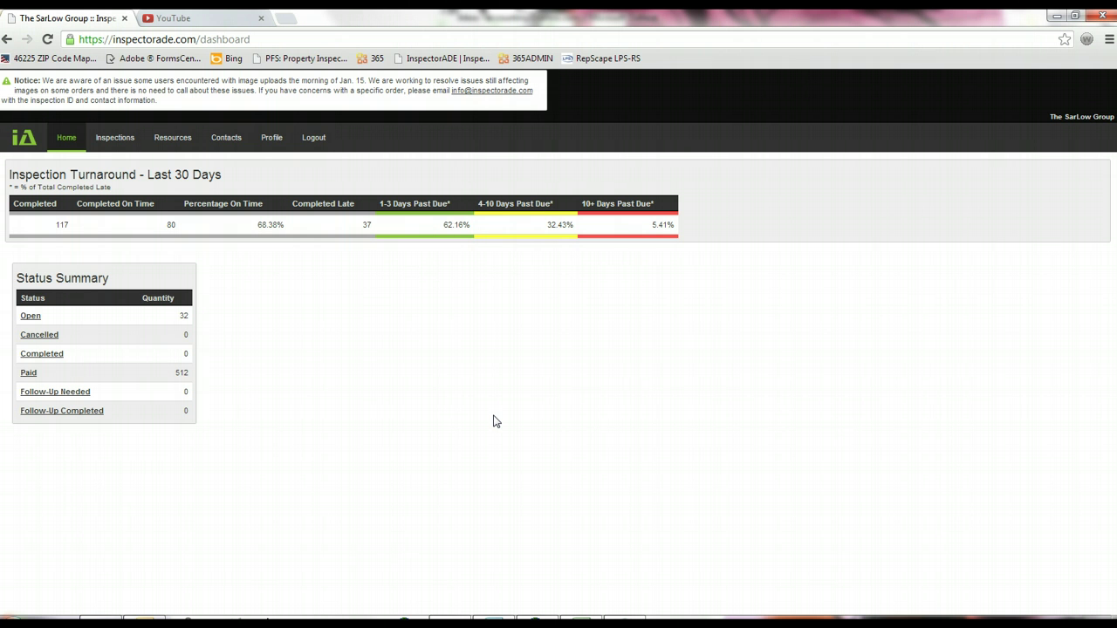
Open the list of inspections with Open status from the status summary and look over all its columns
left_click(31, 316)
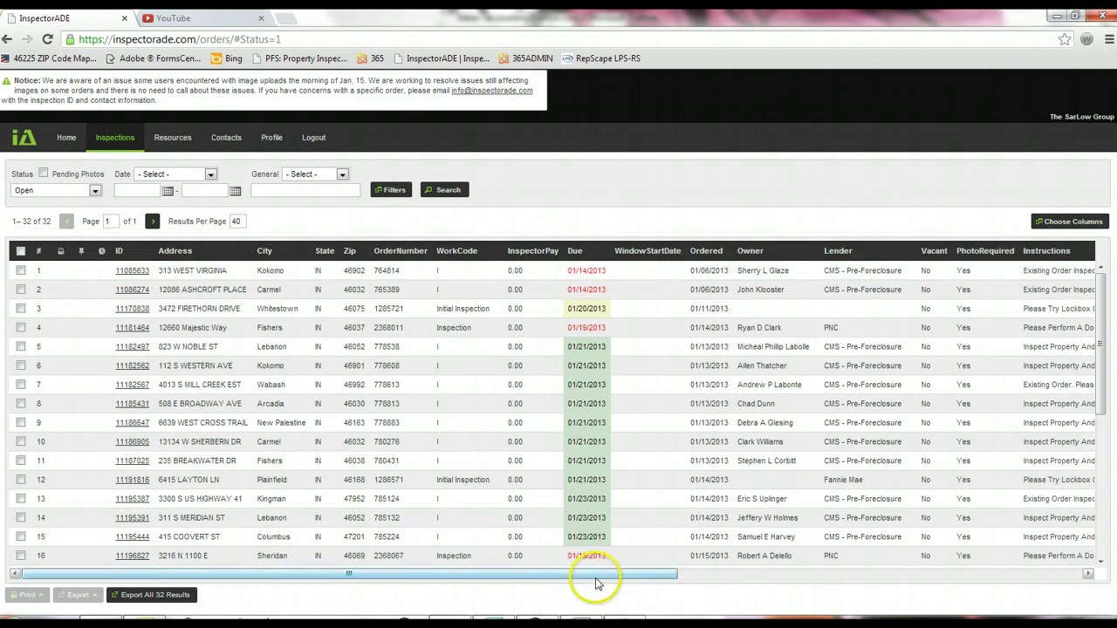
left_click_drag(599, 575, 1077, 549)
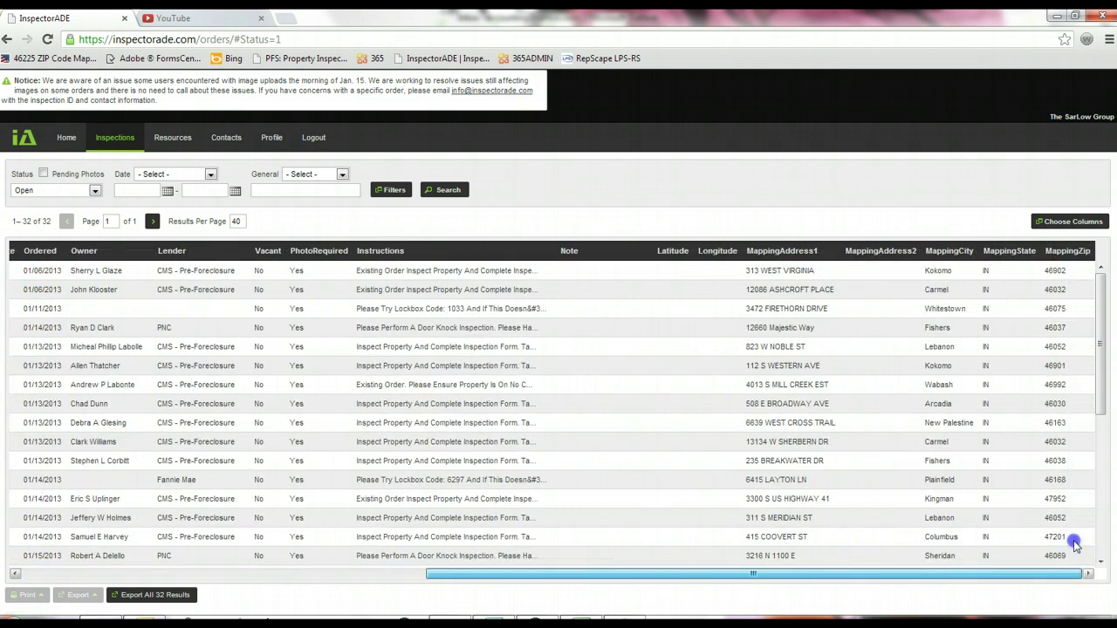
left_click_drag(712, 540, 341, 531)
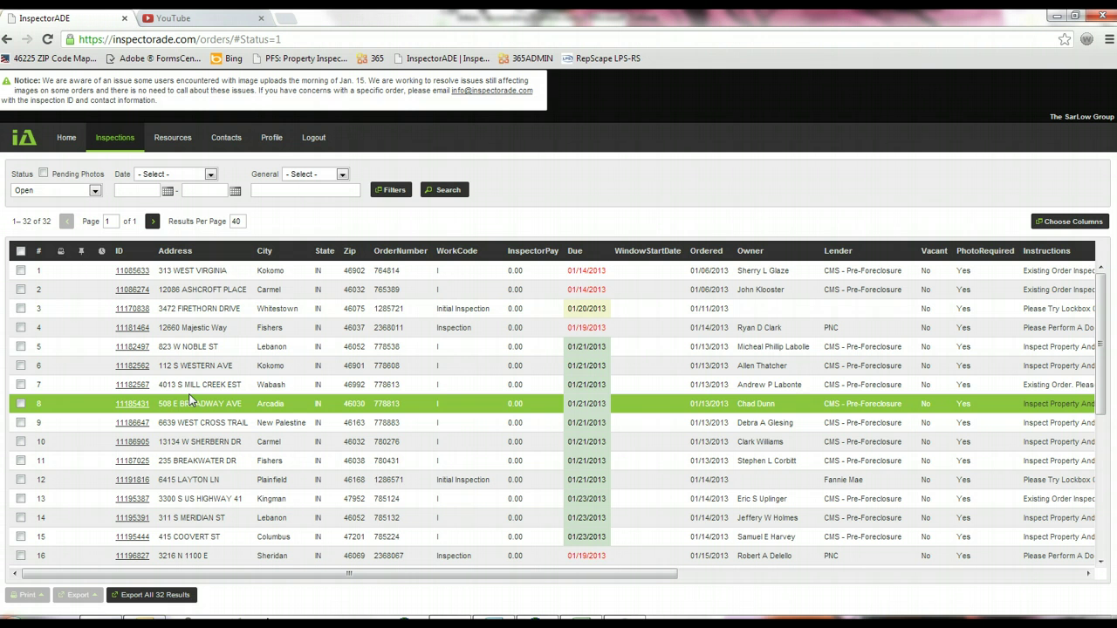
left_click(179, 313)
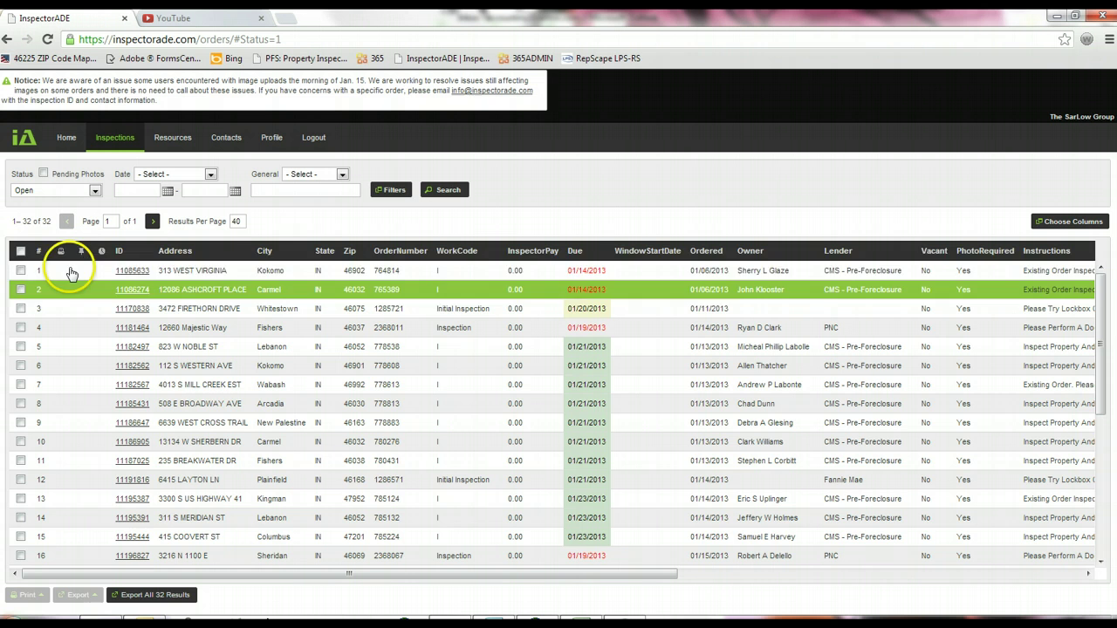
Select all open inspections and bring up the print preview of their full orders
left_click(22, 252)
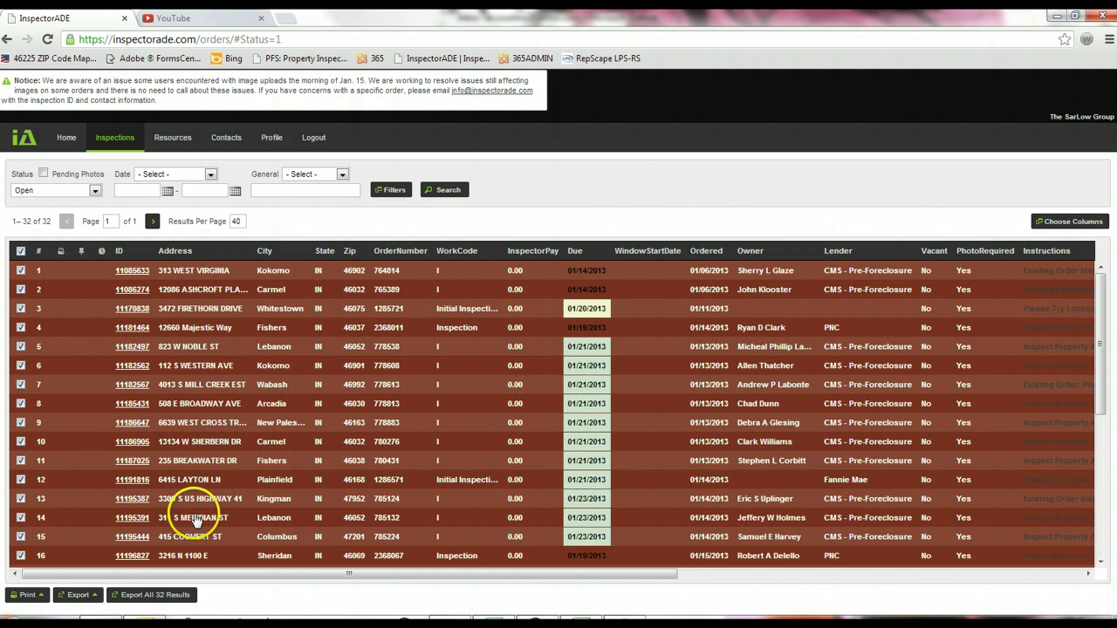
left_click(27, 596)
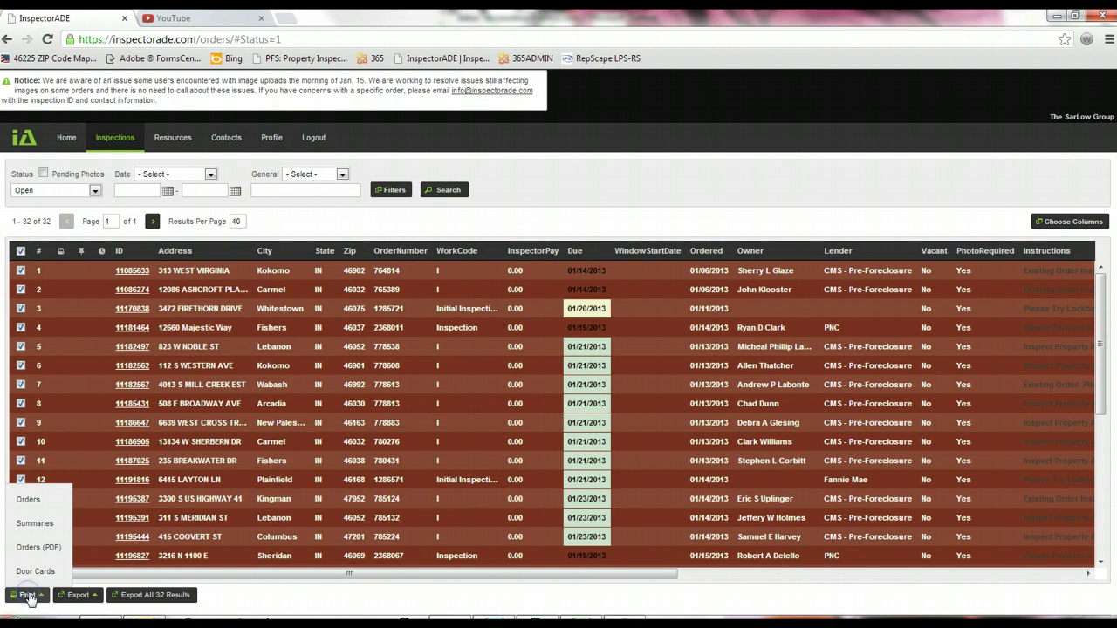
left_click(28, 511)
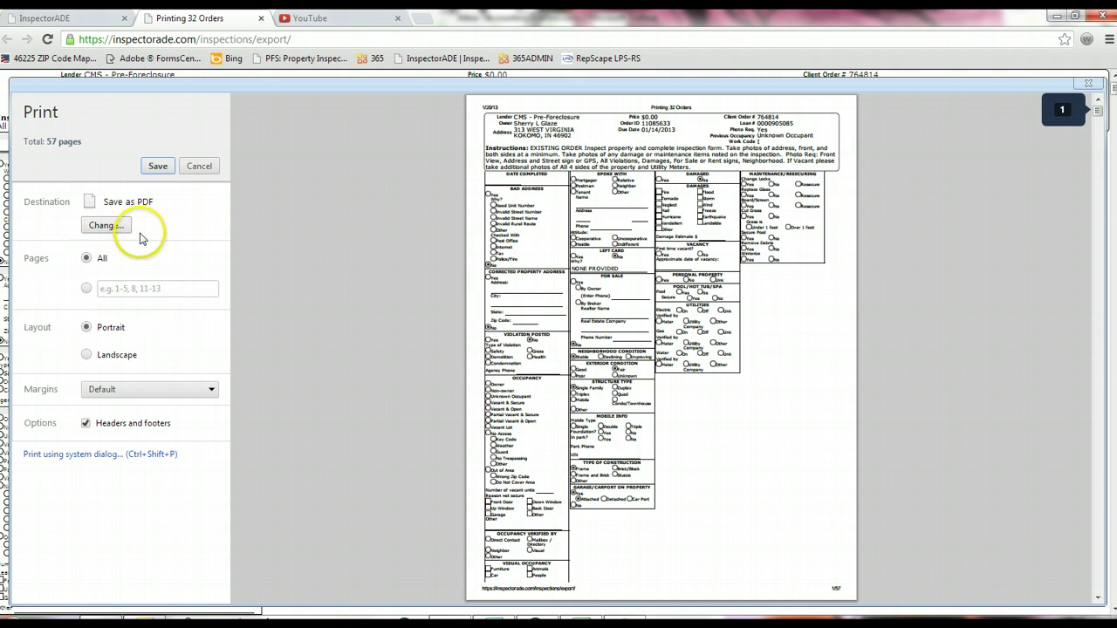
Check the available printer destinations for the orders, keep Save as PDF, and close the print preview page
left_click(104, 227)
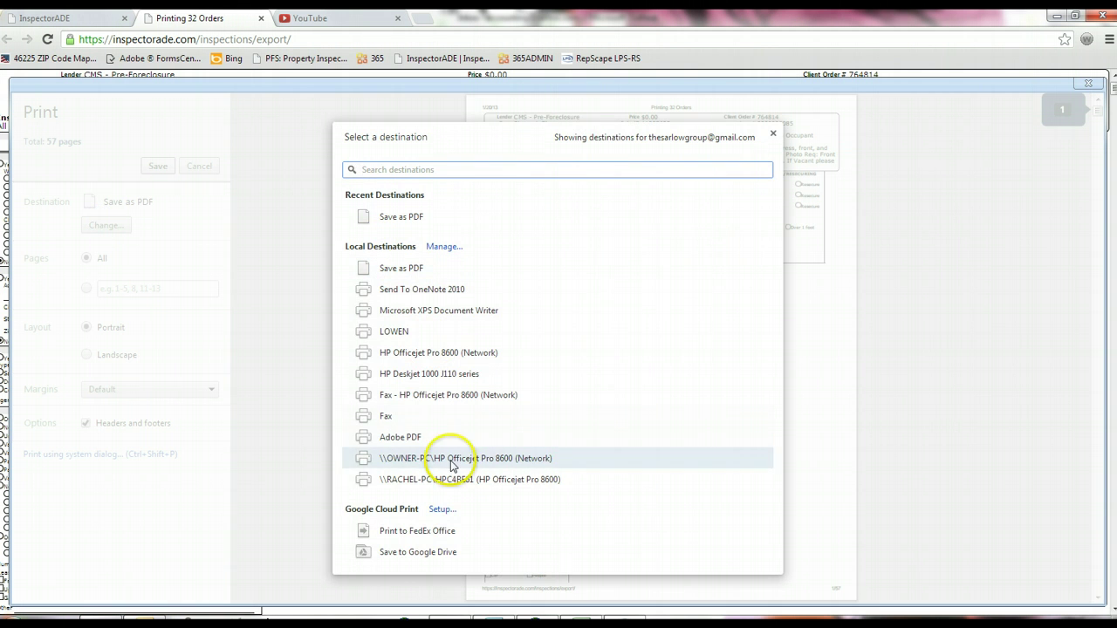
left_click(772, 135)
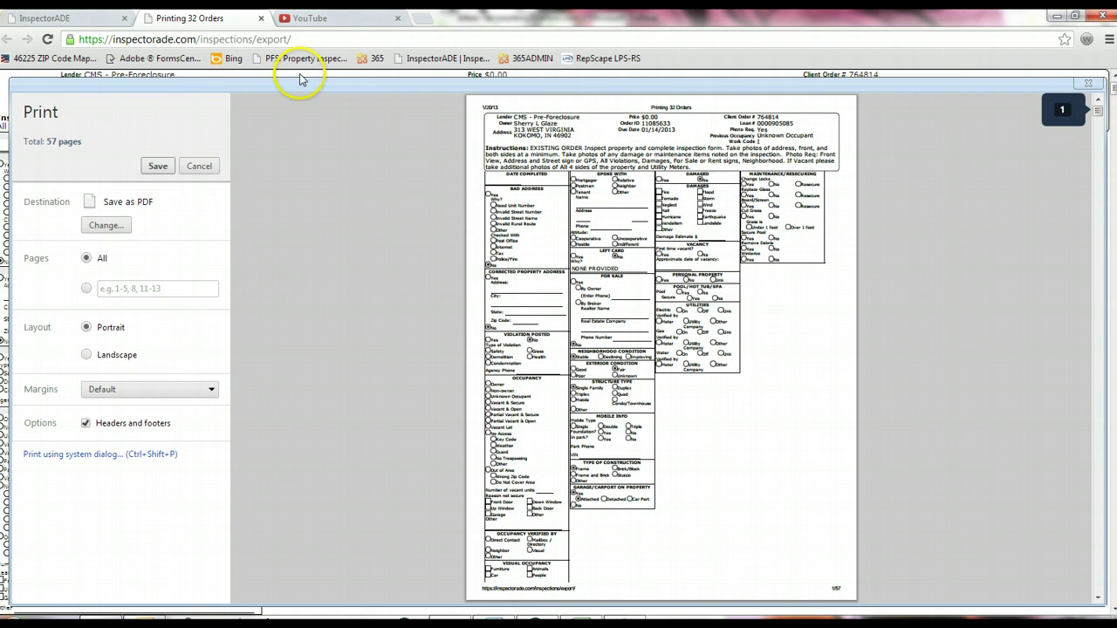
left_click(268, 38)
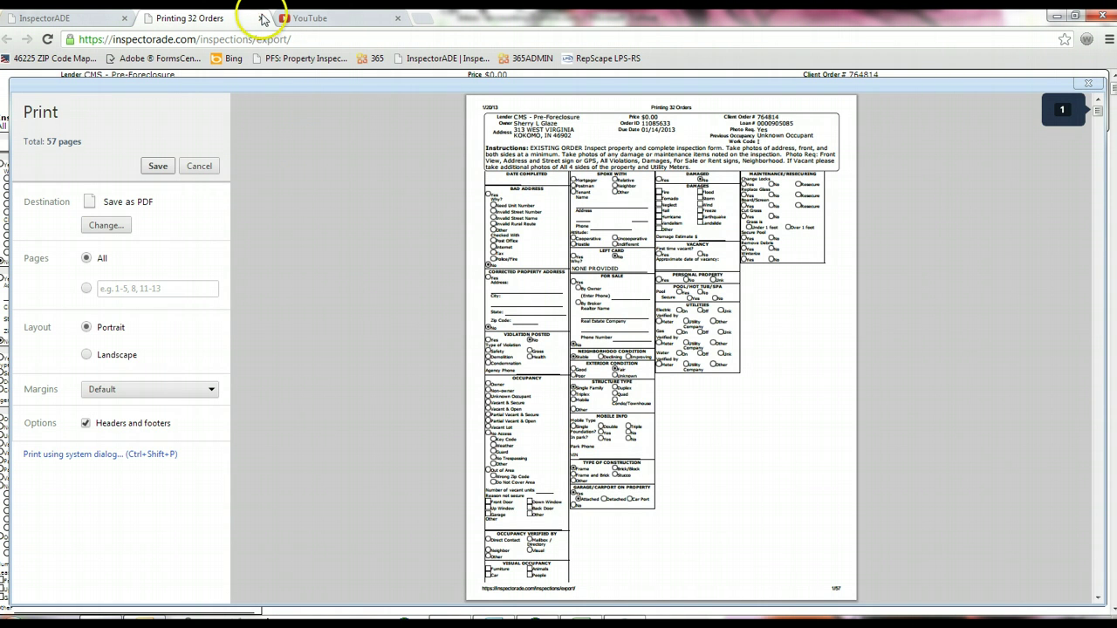
key("Return")
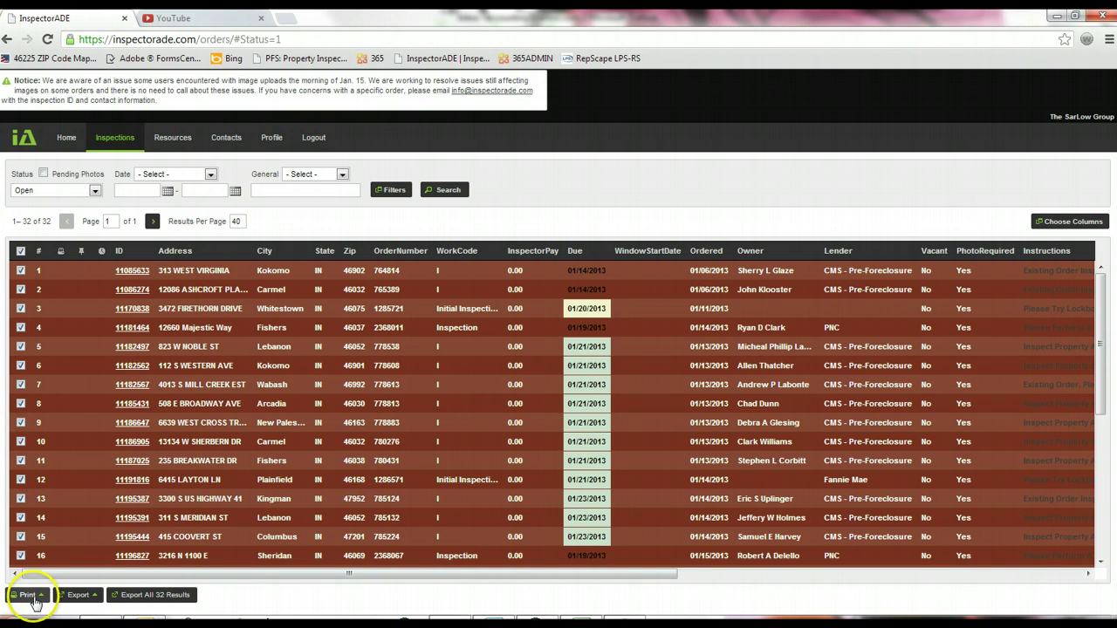
Preview the printout of the selected inspections as Summaries and close the preview page
left_click(33, 595)
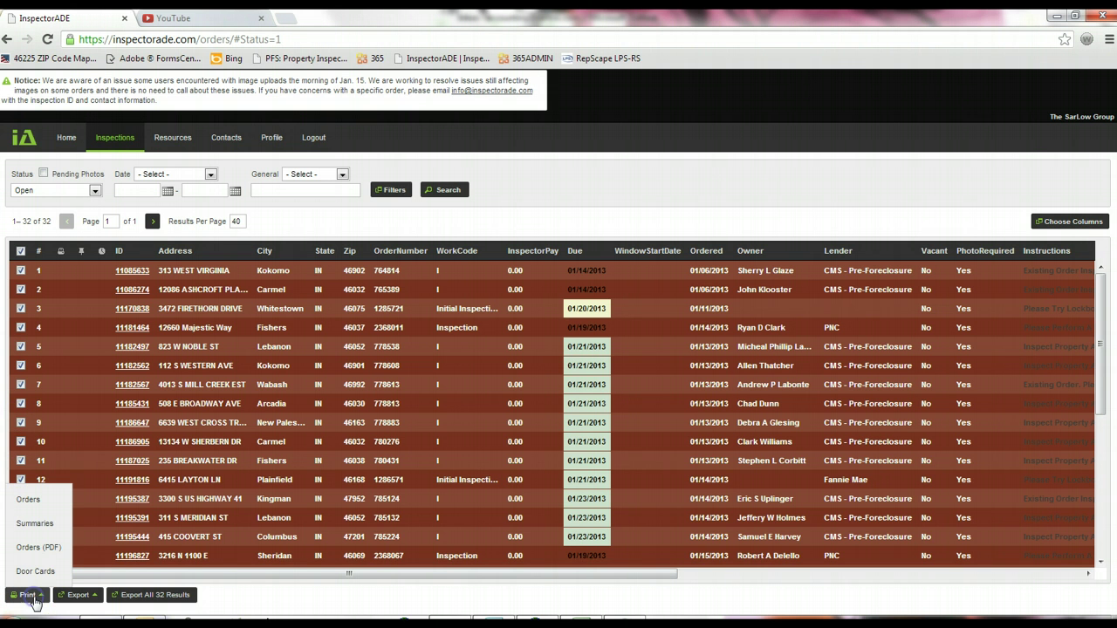
left_click(23, 525)
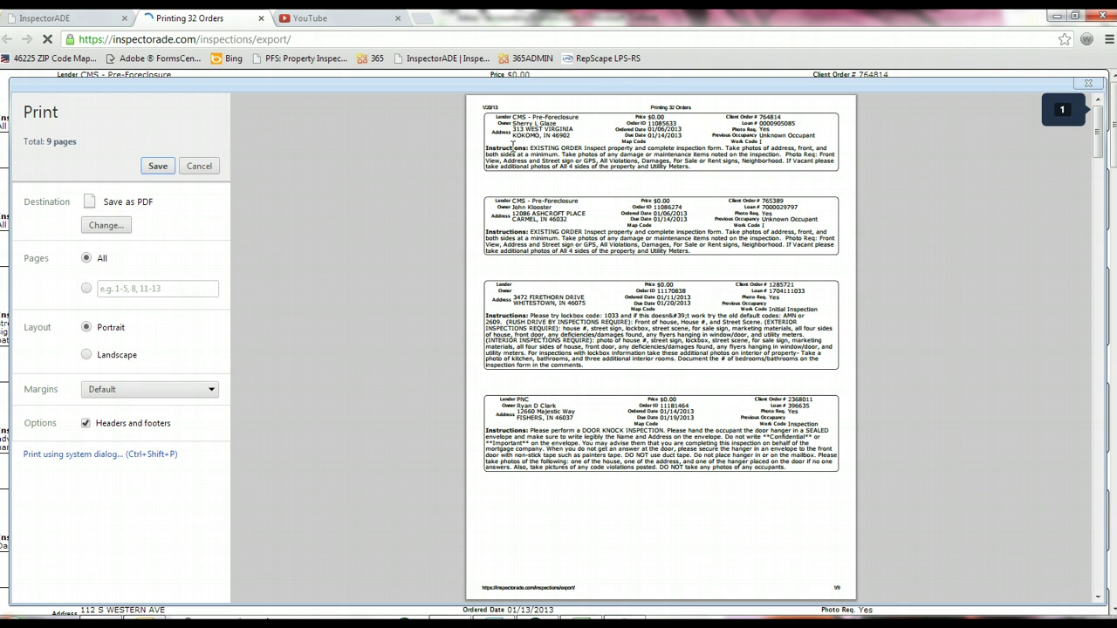
left_click(506, 141)
left_click(260, 19)
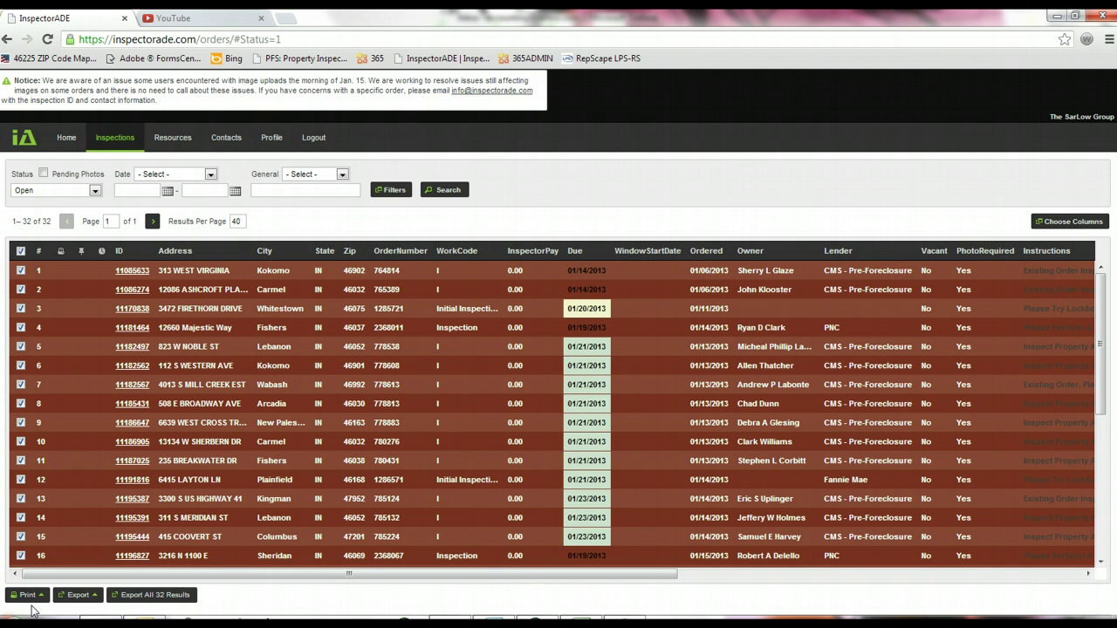
Bring up the Door Cards printout for the selected inspections, then close it and return to the inspection list
left_click(26, 596)
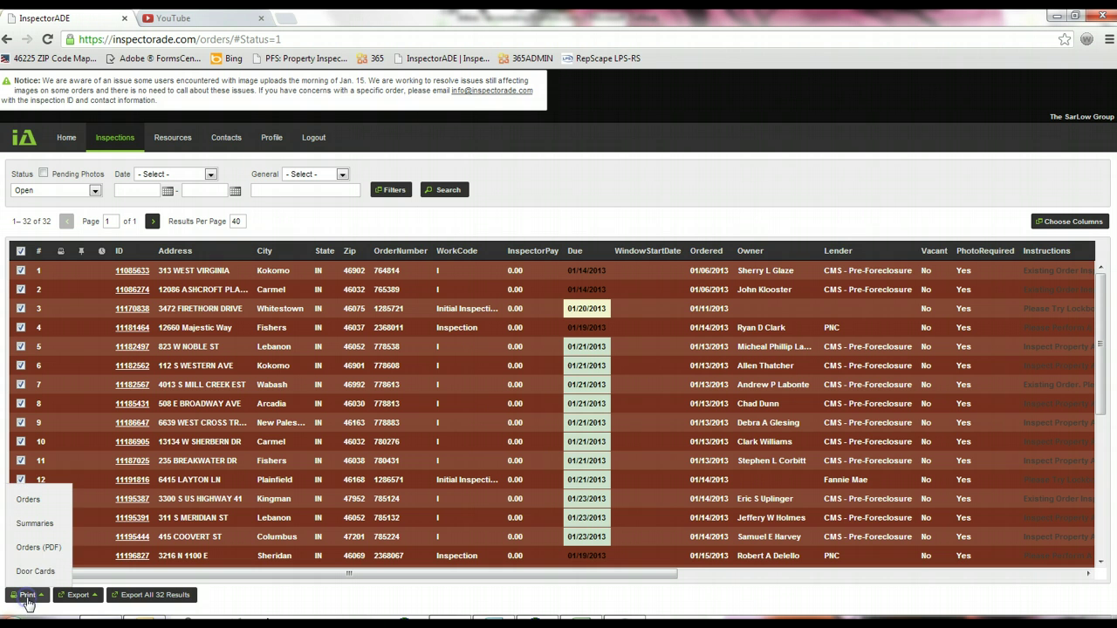
left_click(21, 576)
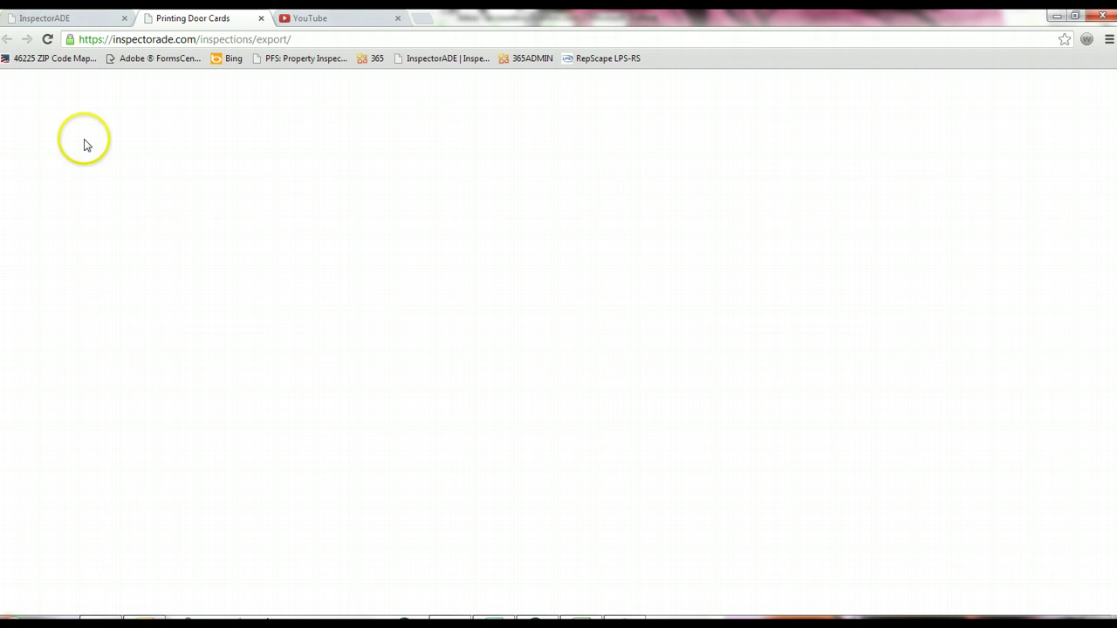
left_click(263, 18)
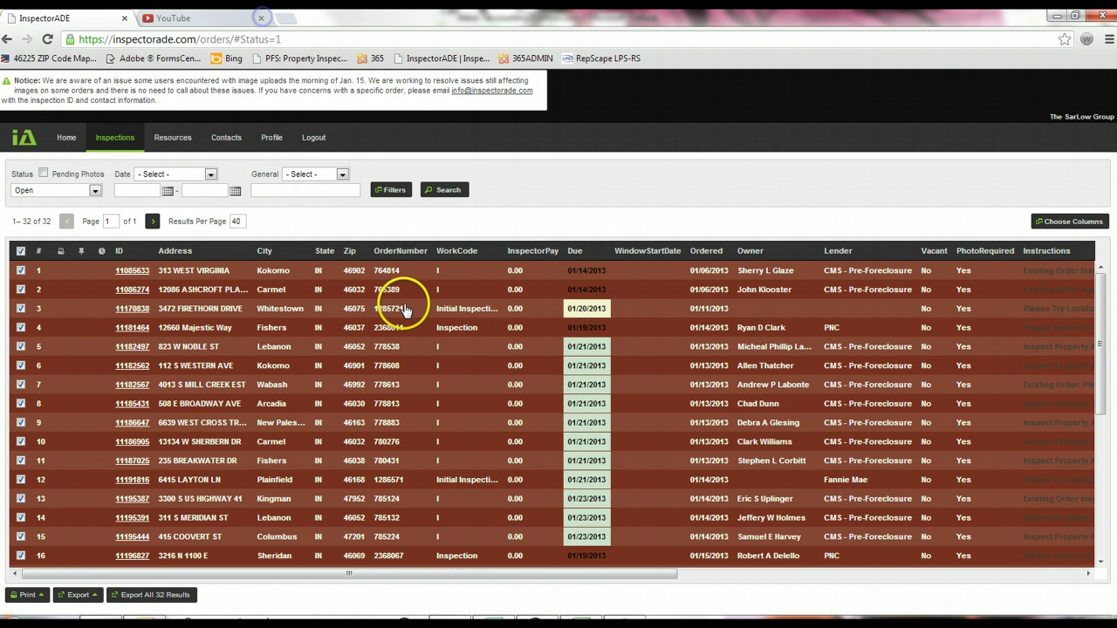
left_click(448, 318)
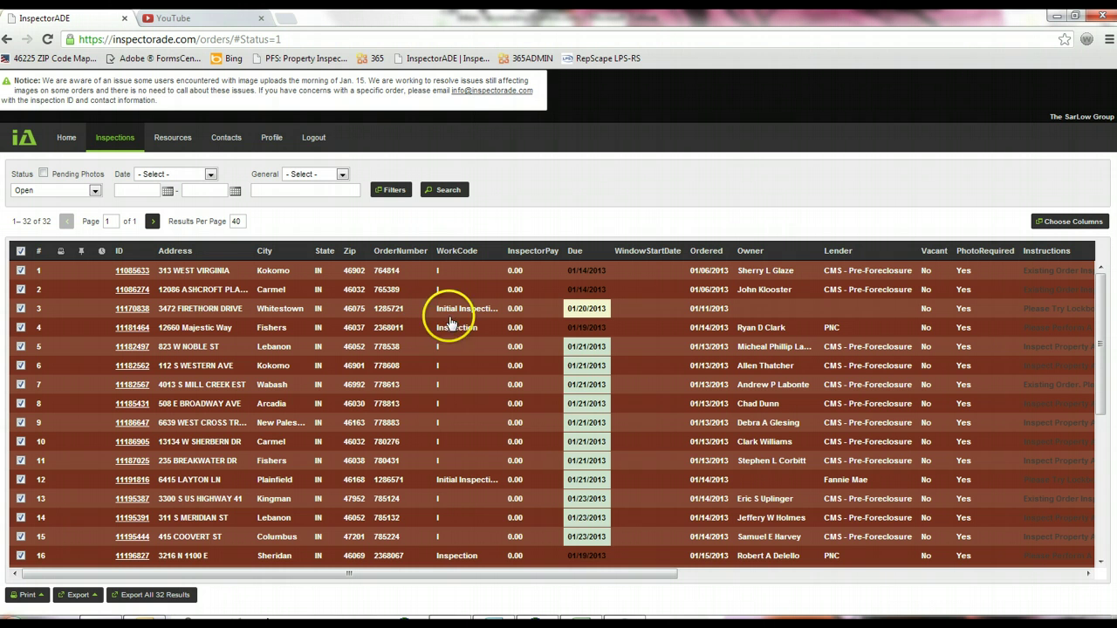
left_click(415, 507)
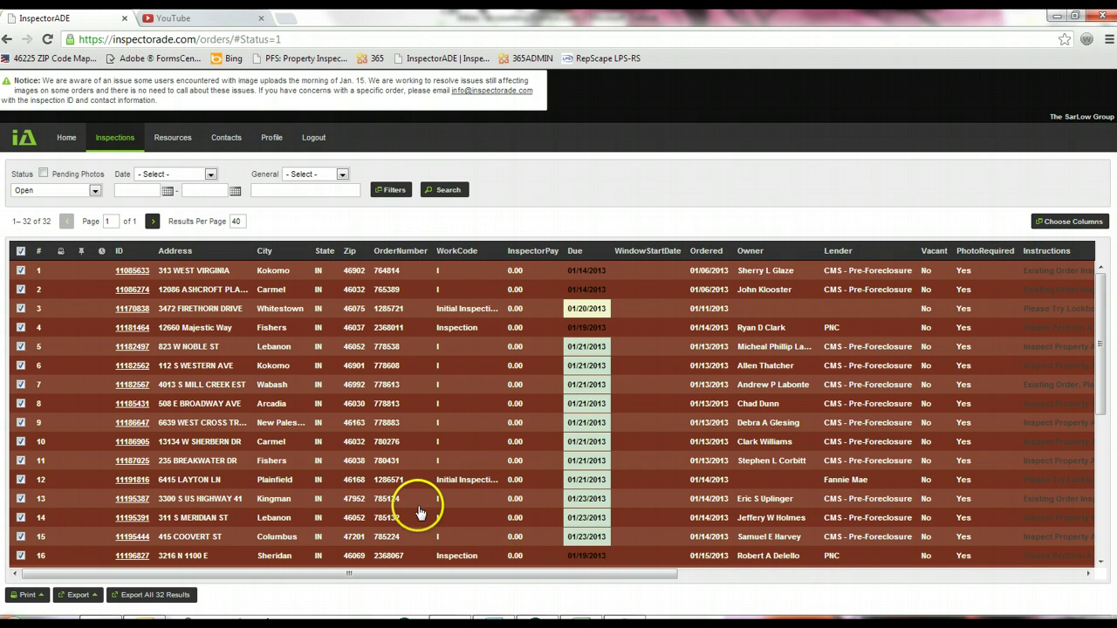
Export the selected inspections as a CSV spreadsheet and open the downloaded 2013-01-20_inspections file in Excel
left_click(77, 597)
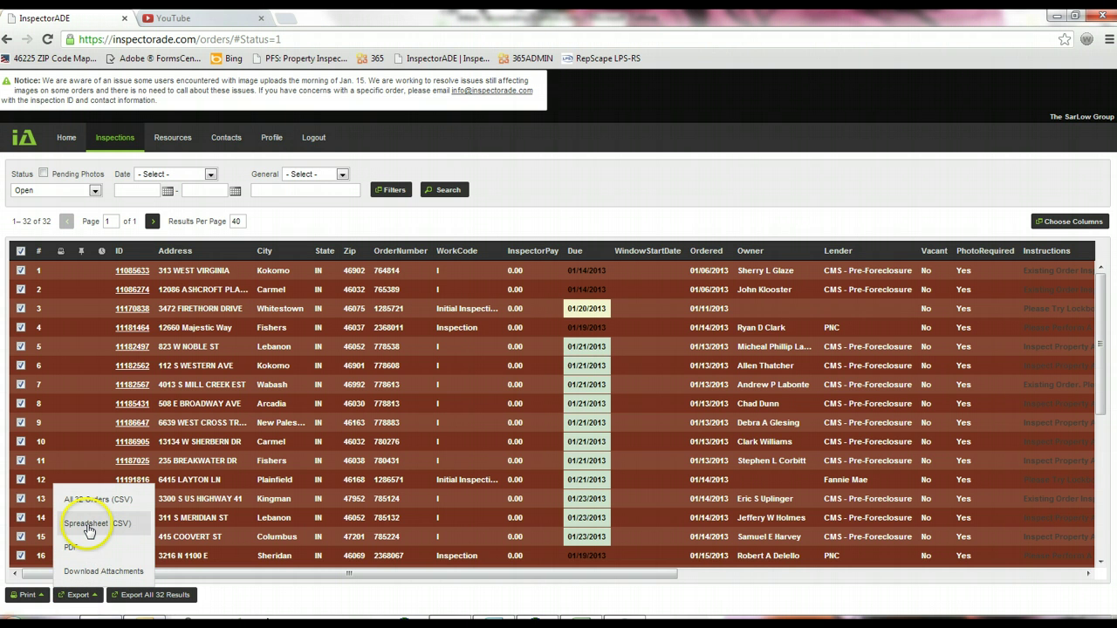
left_click(75, 545)
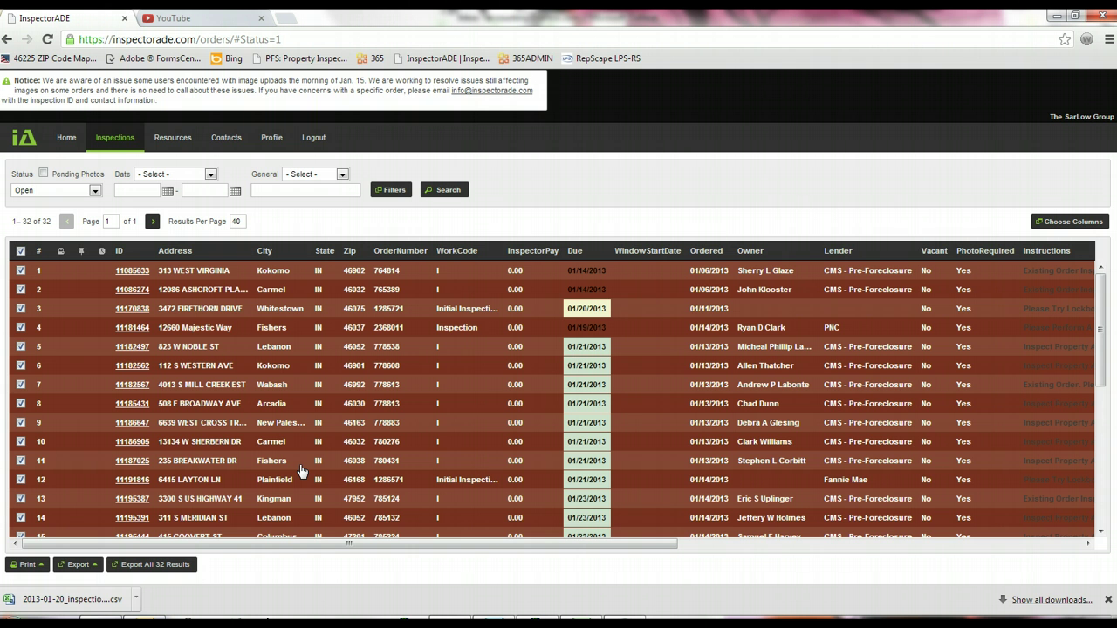
left_click(45, 604)
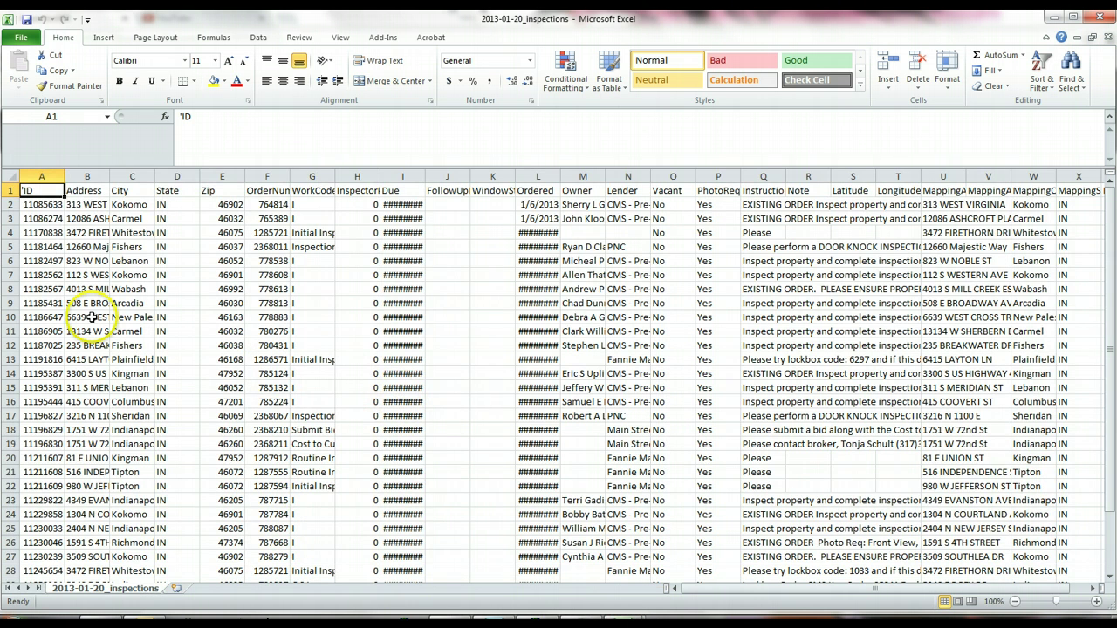
Widen the ID and Address columns and delete the empty FollowUpNeededDate and WindowStartDate columns
left_click_drag(66, 177, 165, 179)
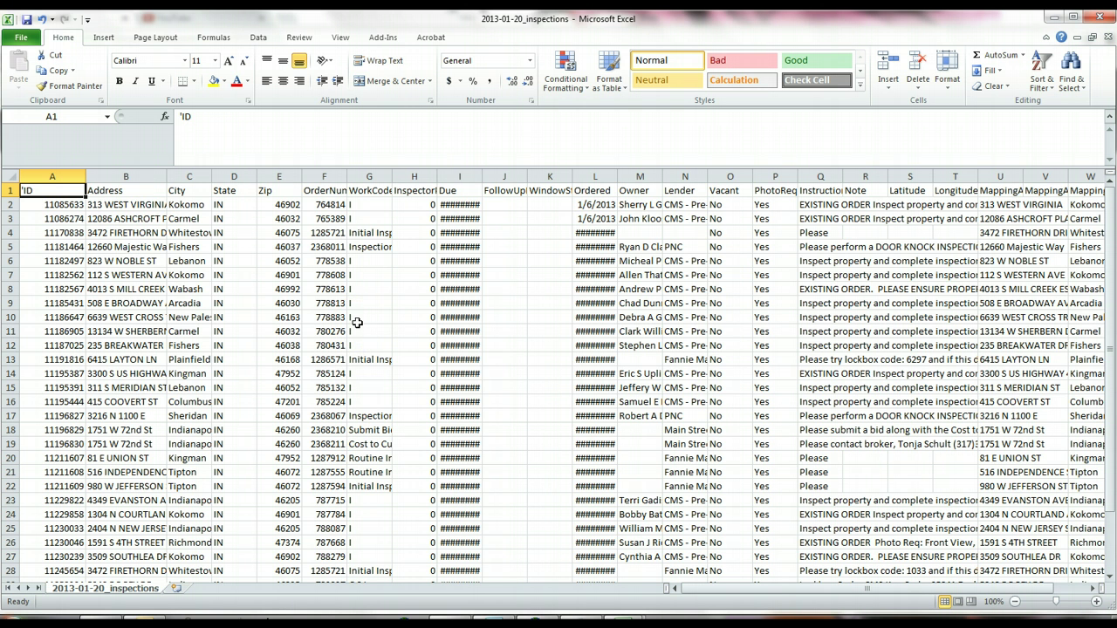
left_click(506, 177)
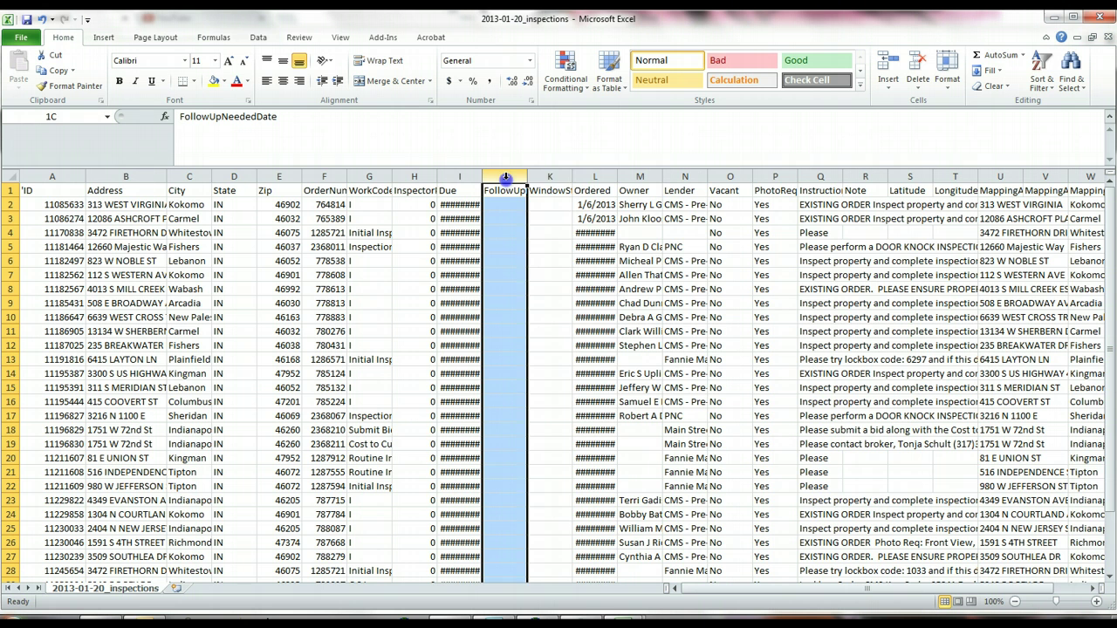
left_click_drag(505, 177, 550, 179)
right_click(558, 235)
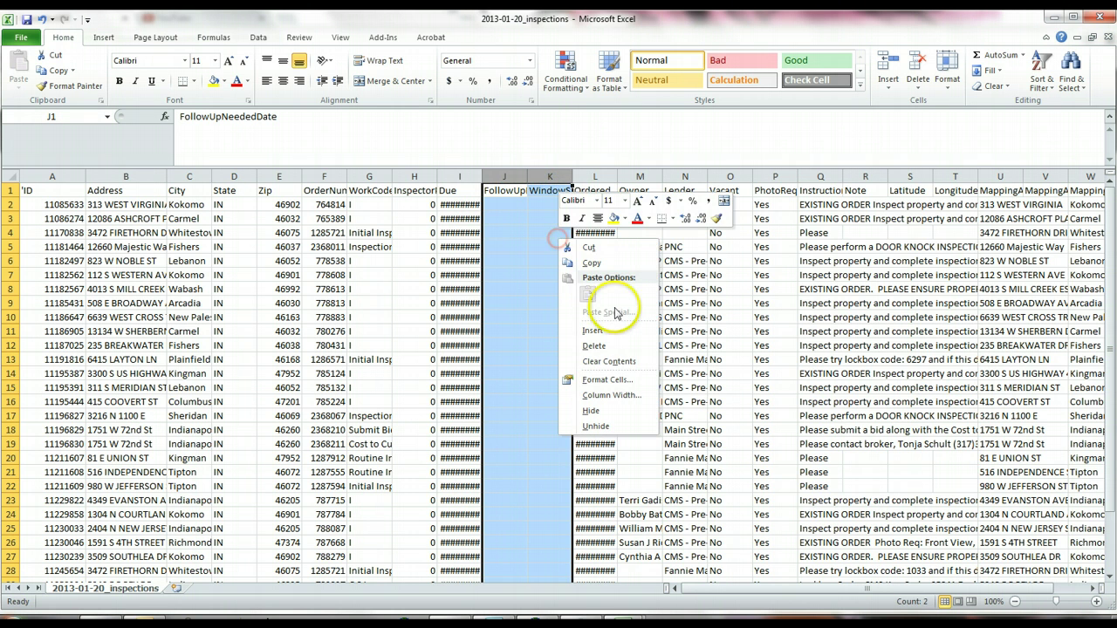
left_click(593, 346)
left_click(414, 346)
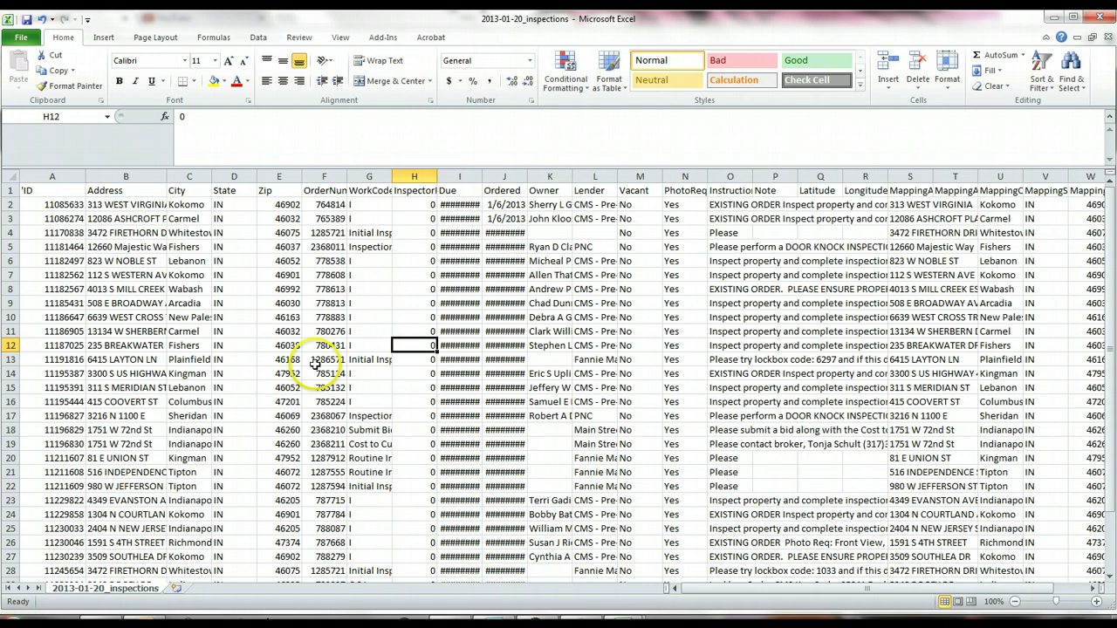
Set up saving the spreadsheet to the Desktop as an Excel Workbook named inspections, and cancel the save
left_click(18, 41)
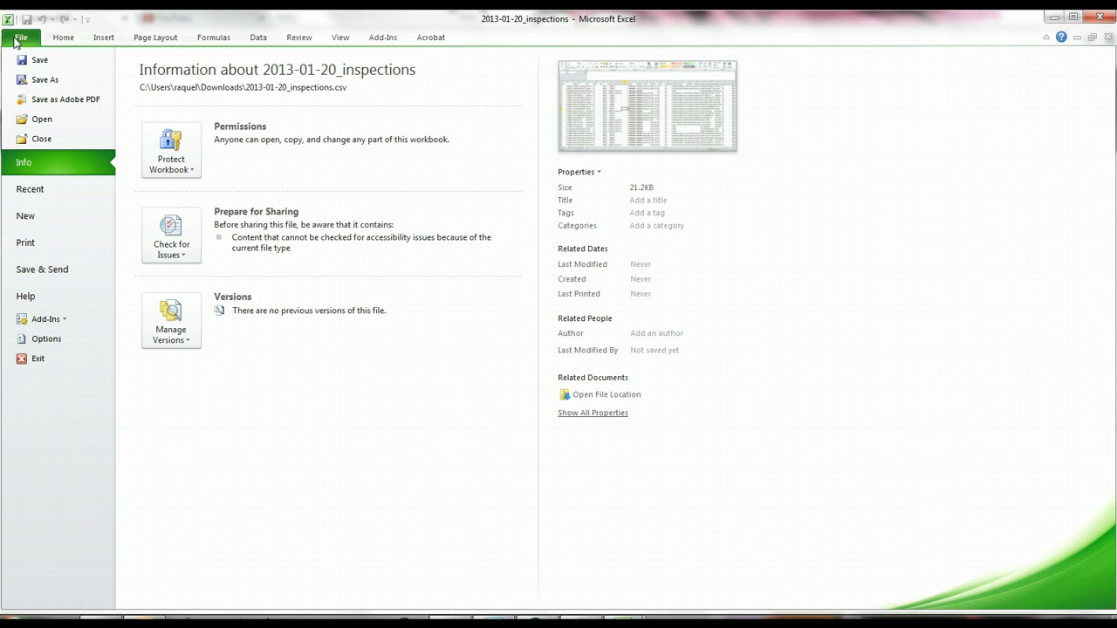
left_click(31, 83)
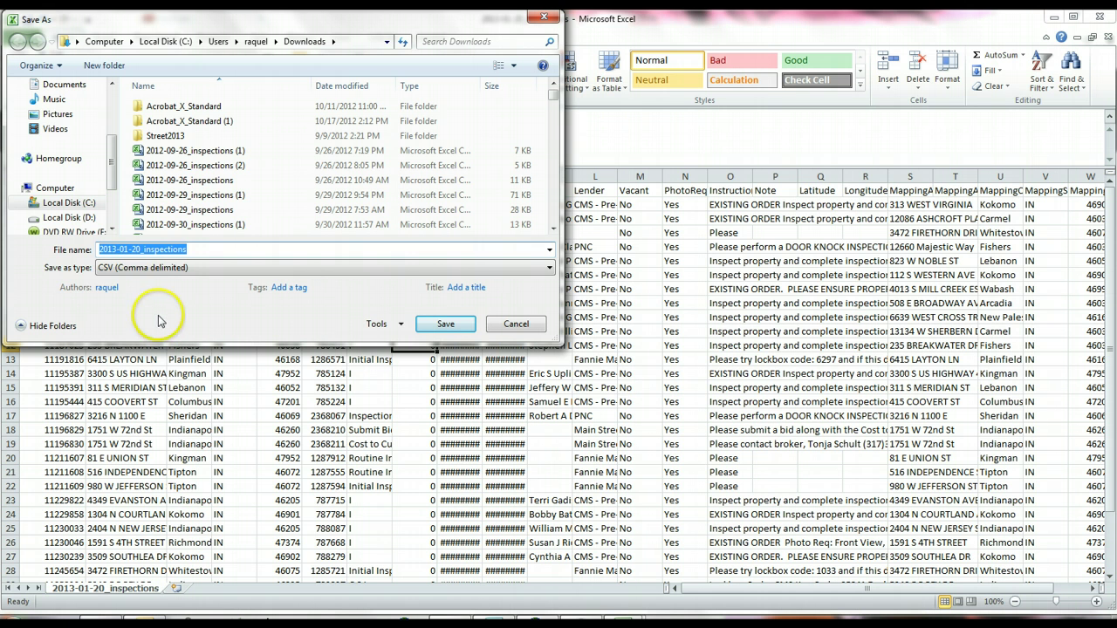
left_click(206, 273)
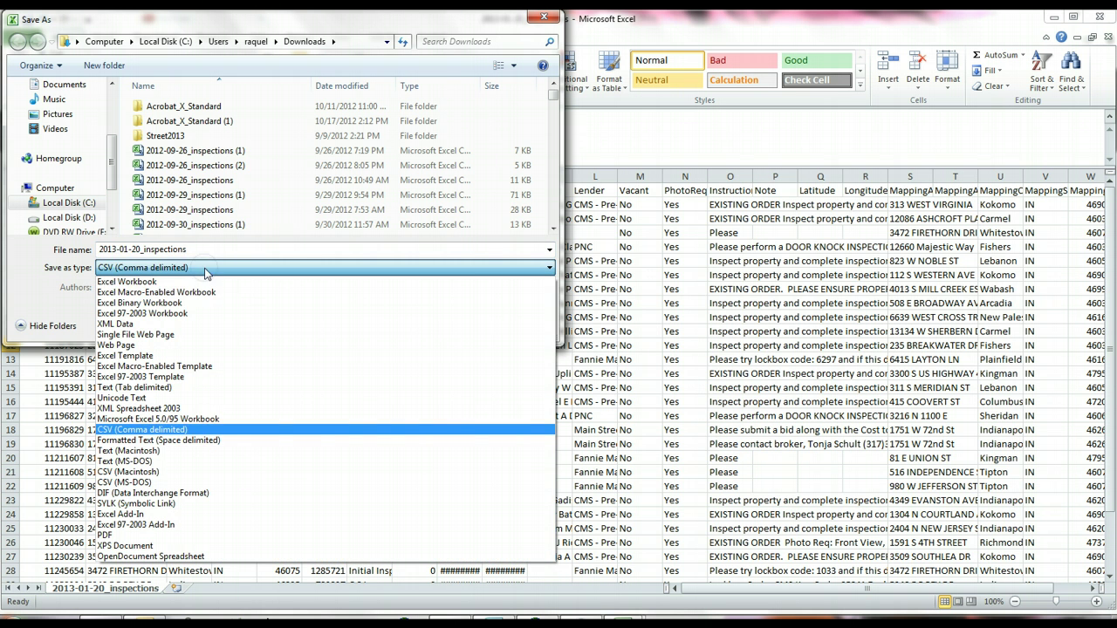
left_click(137, 284)
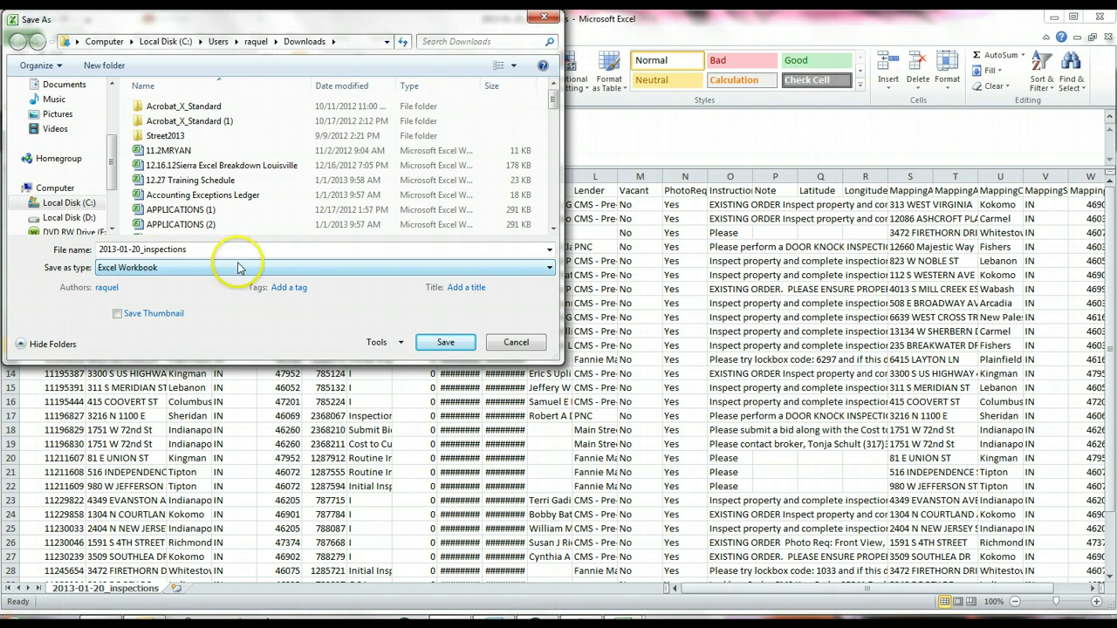
left_click(85, 251)
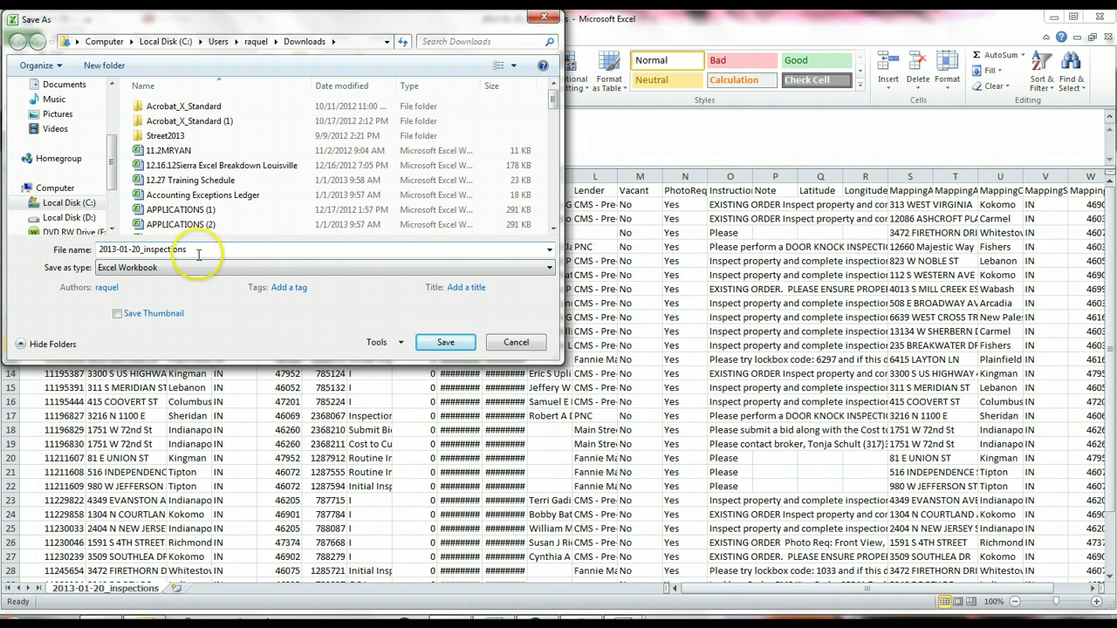
left_click_drag(200, 250, 8, 253)
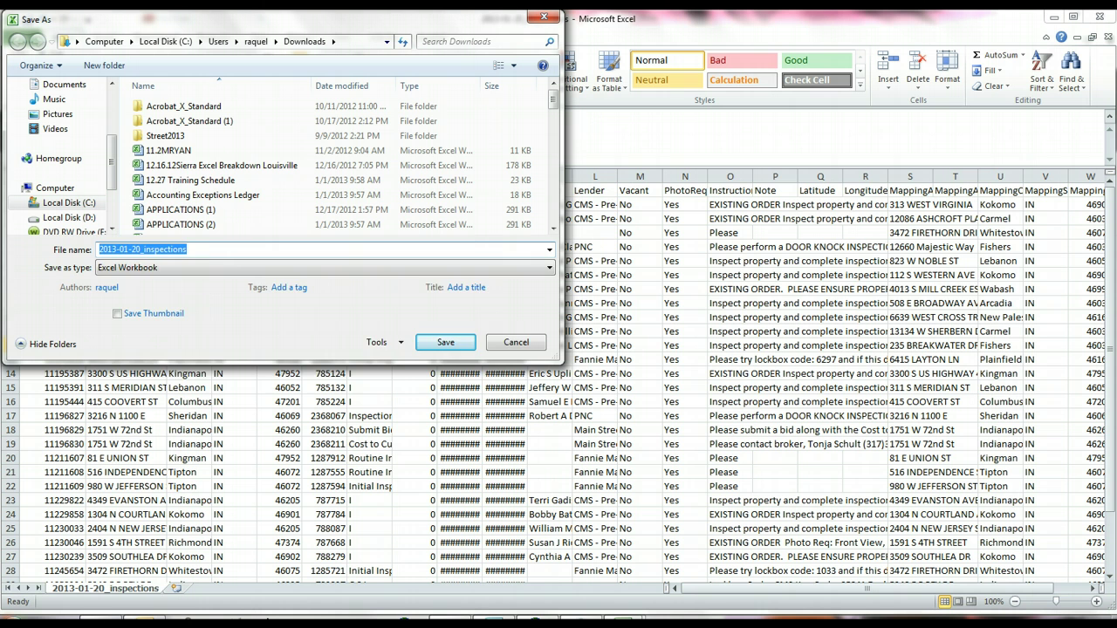
type("insp")
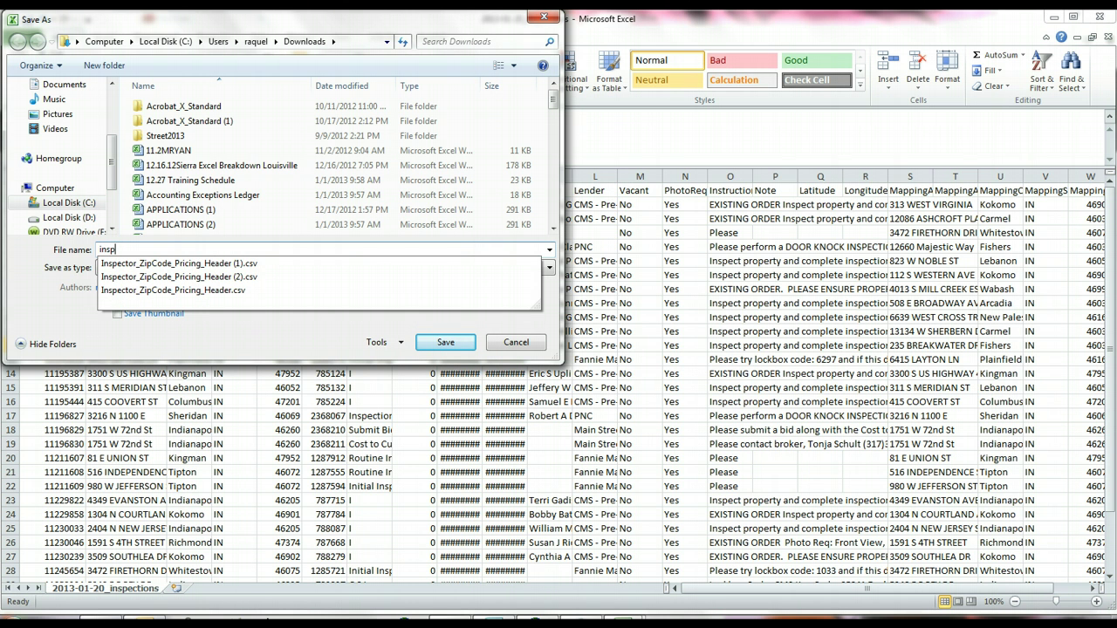
type("ections")
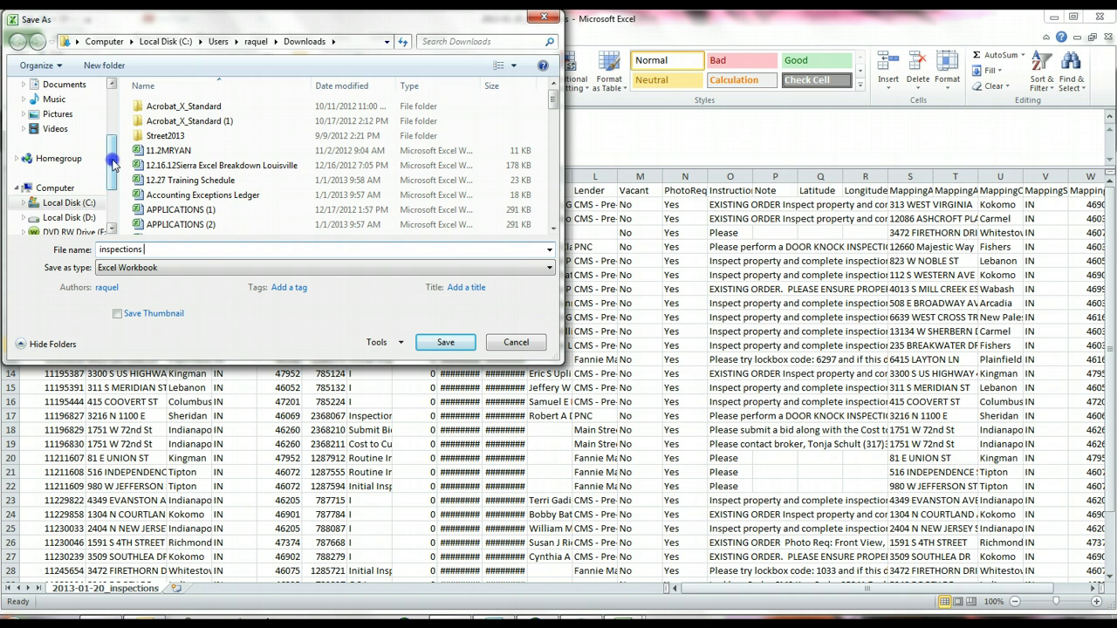
scroll(93, 131, "up", 3)
left_click(55, 136)
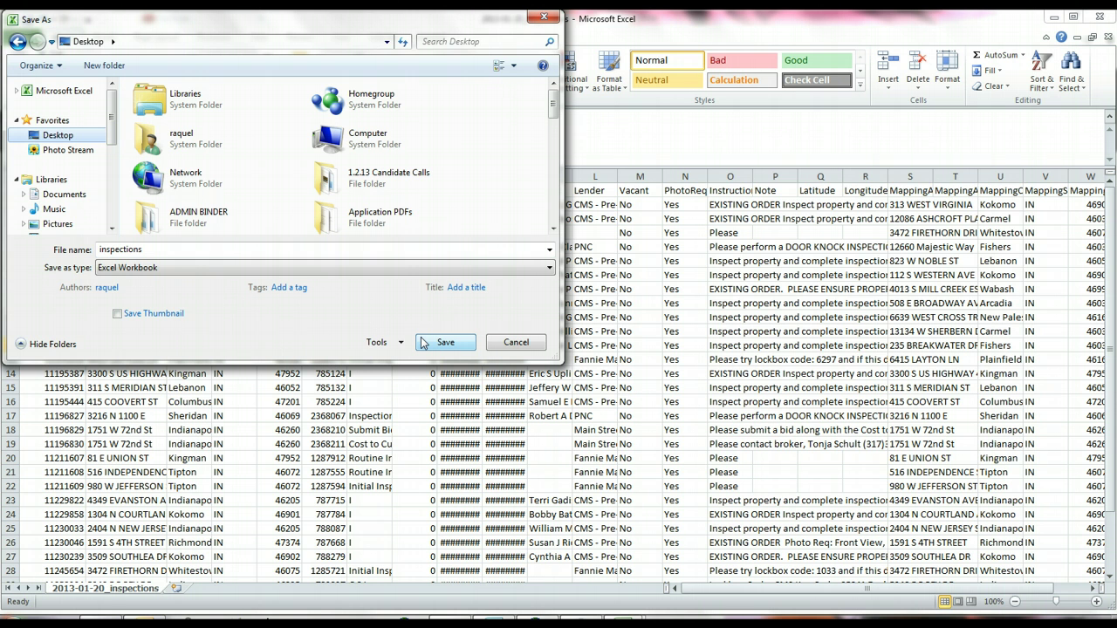
left_click(429, 347)
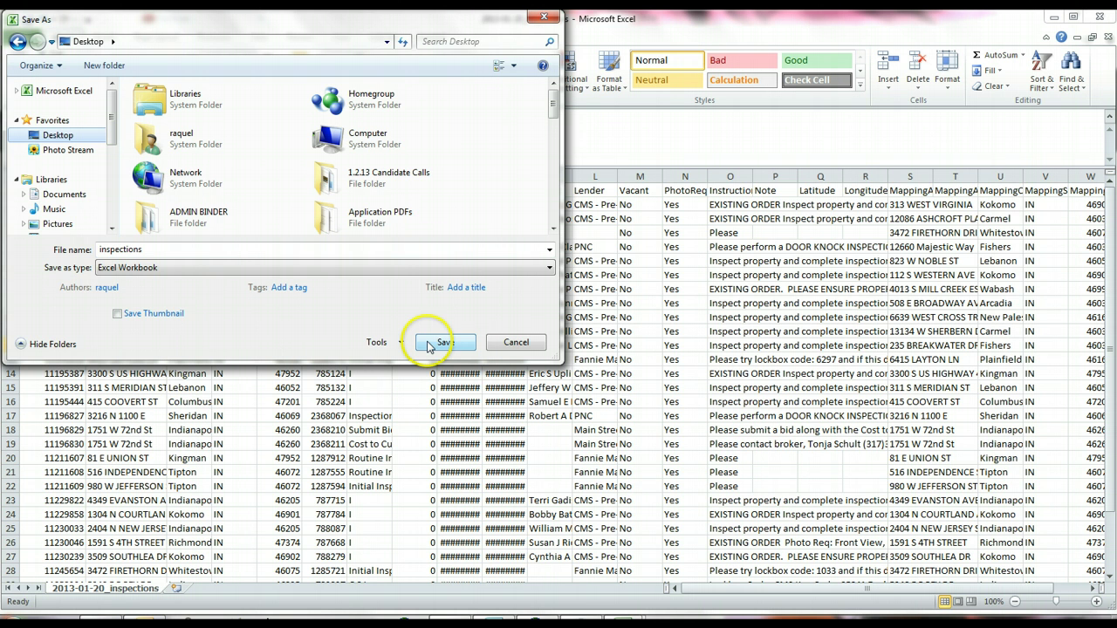
left_click(516, 342)
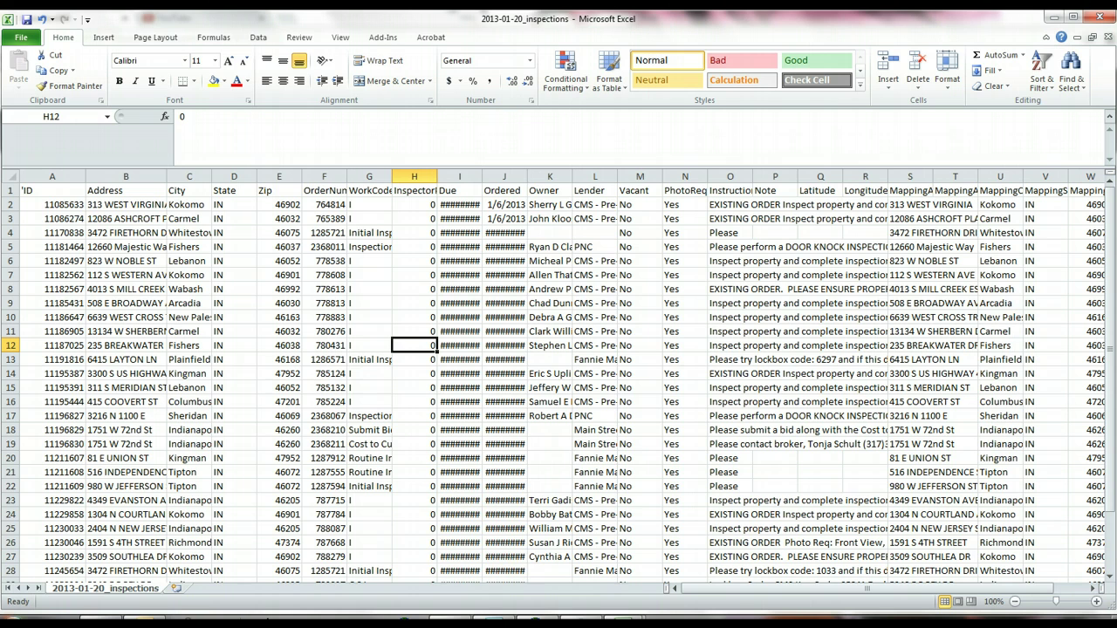
Switch to InspectorADE in Chrome, deselect all inspections, and open the seventh inspection in the list, located in Wabash
mouse_move(449, 623)
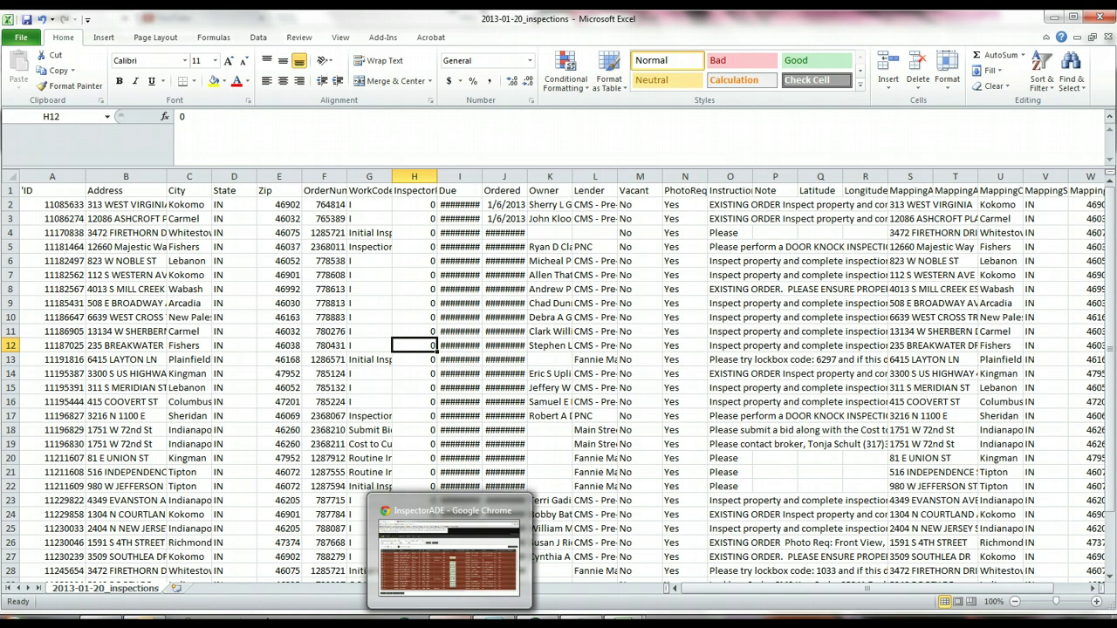
left_click(449, 551)
left_click(20, 250)
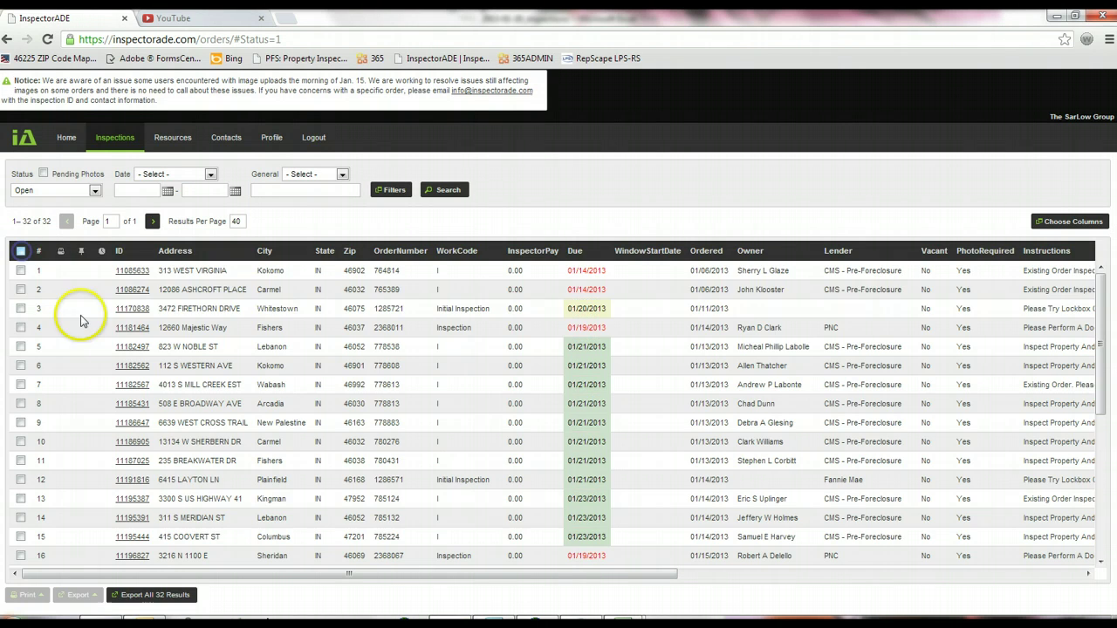
left_click(81, 323)
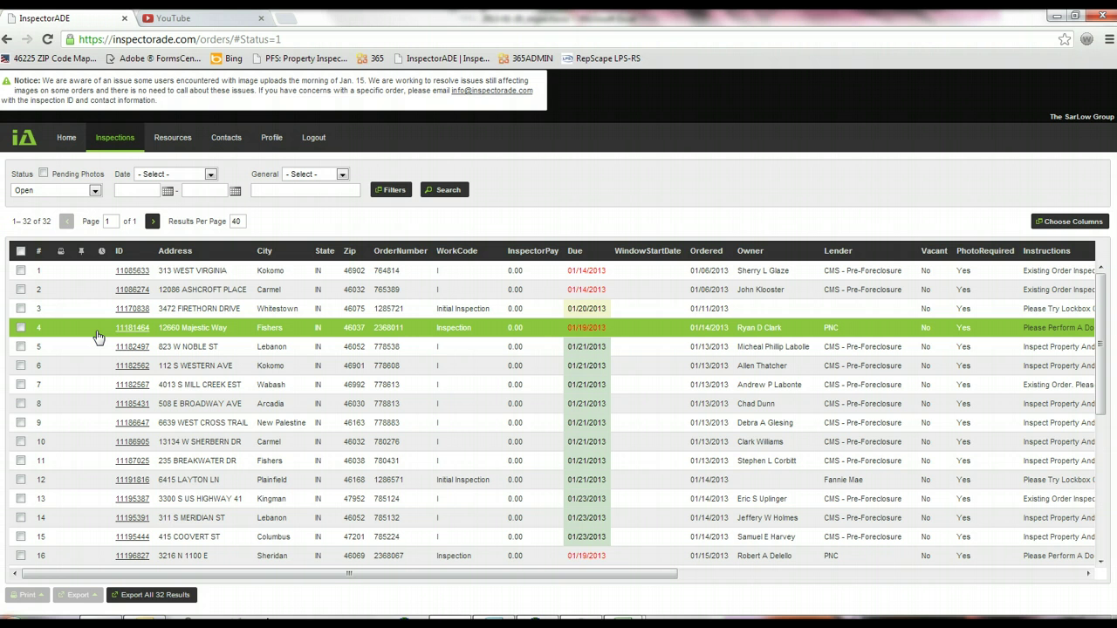
left_click(109, 305)
left_click(175, 384)
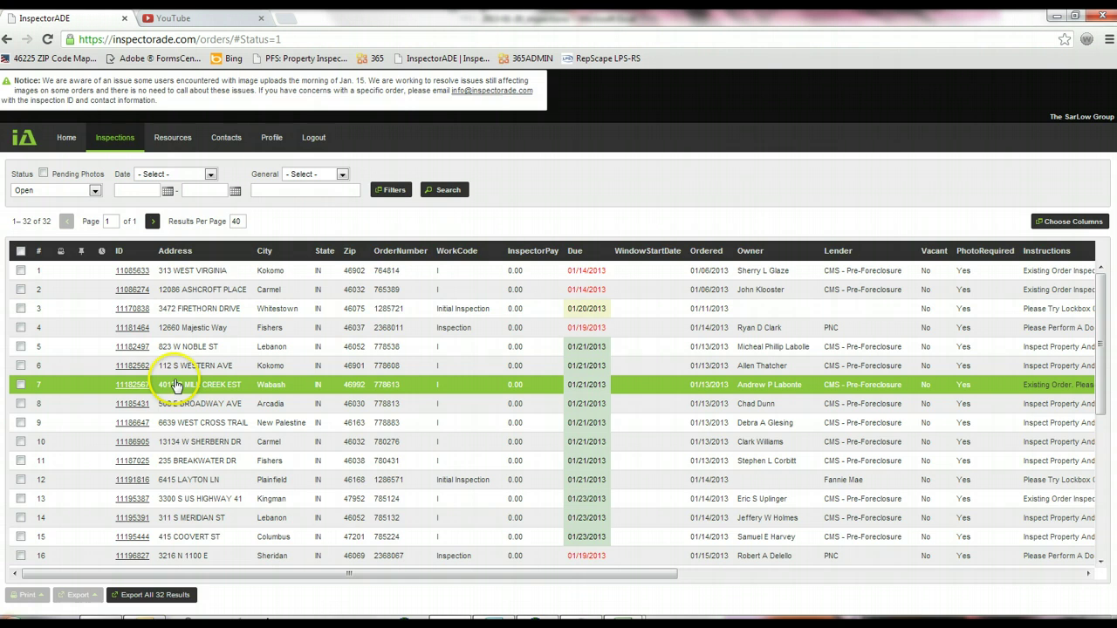
double_click(175, 384)
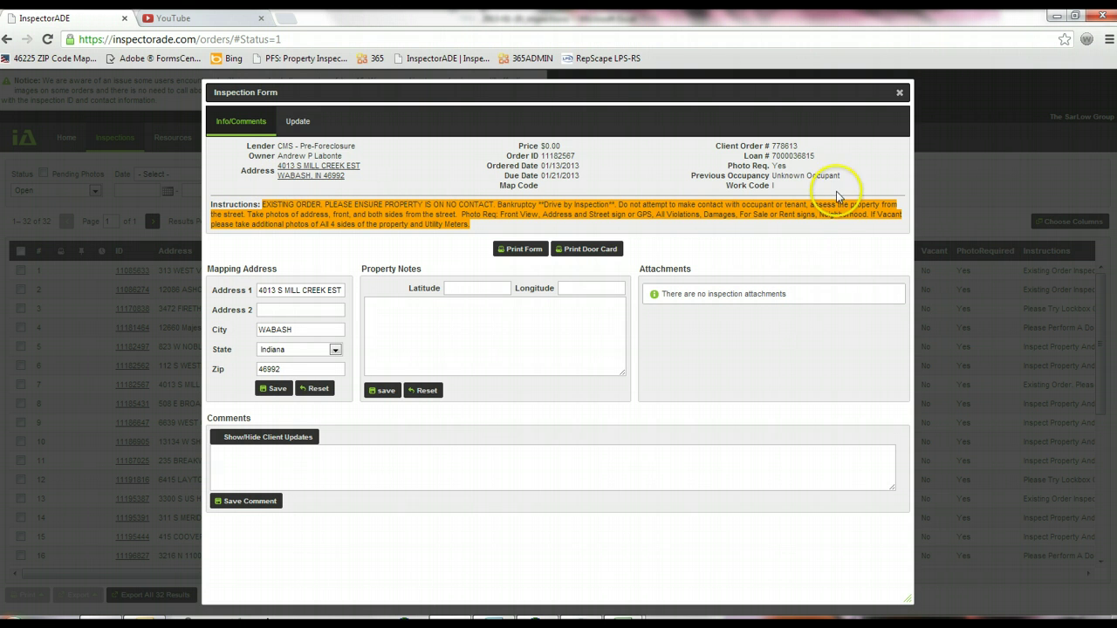
Examine the inspection's Update form, including its previous images, occupancy and property condition fields, and comments
left_click(297, 129)
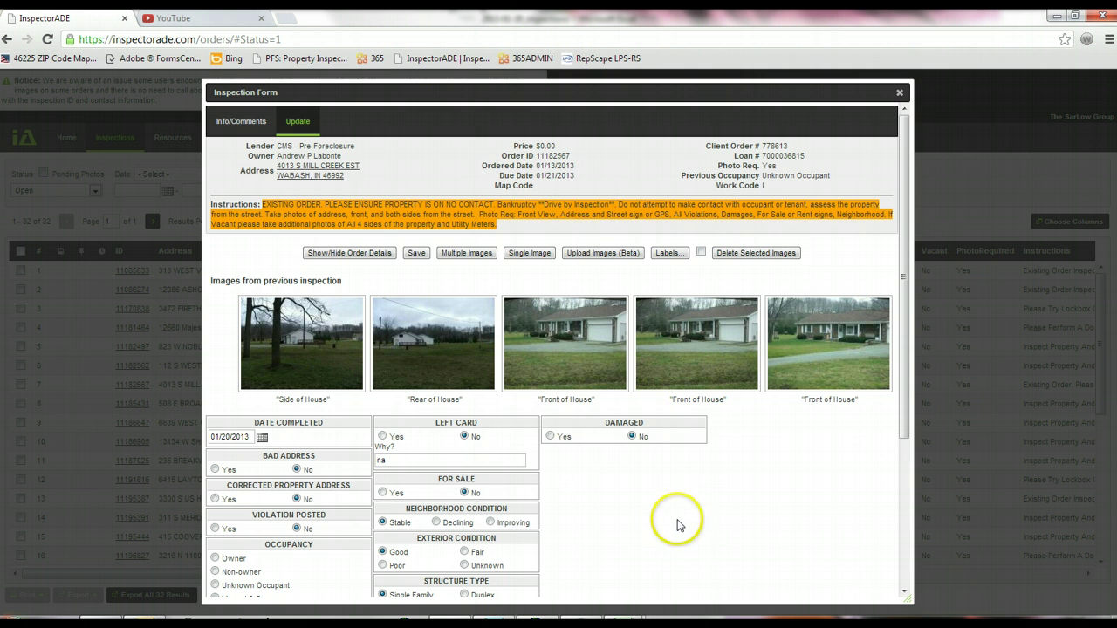
scroll(636, 474, "down", 3)
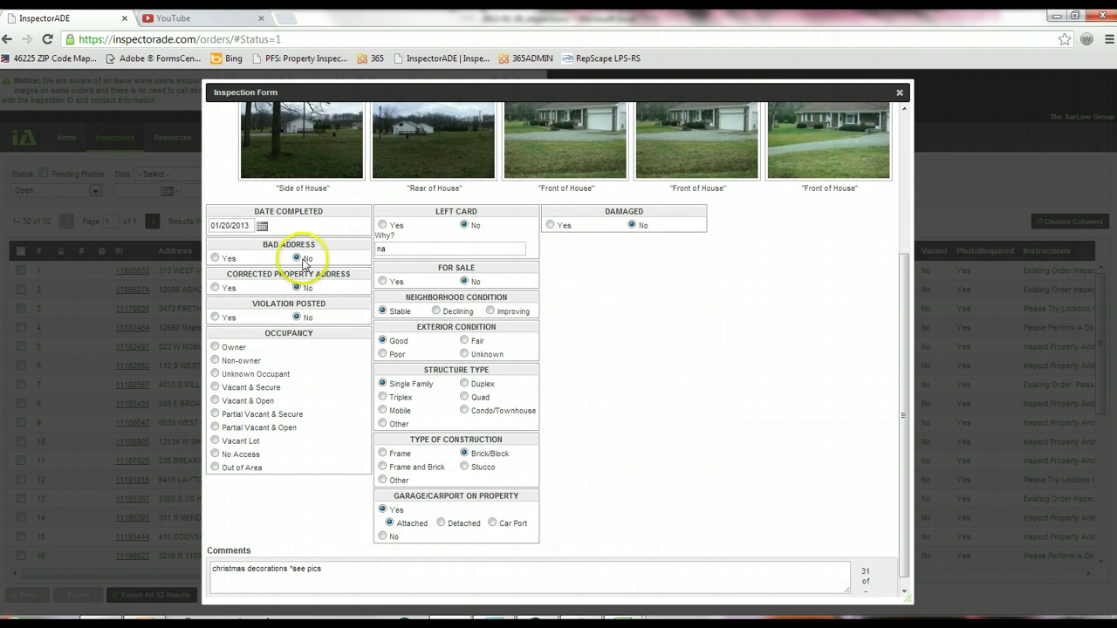
left_click(383, 341)
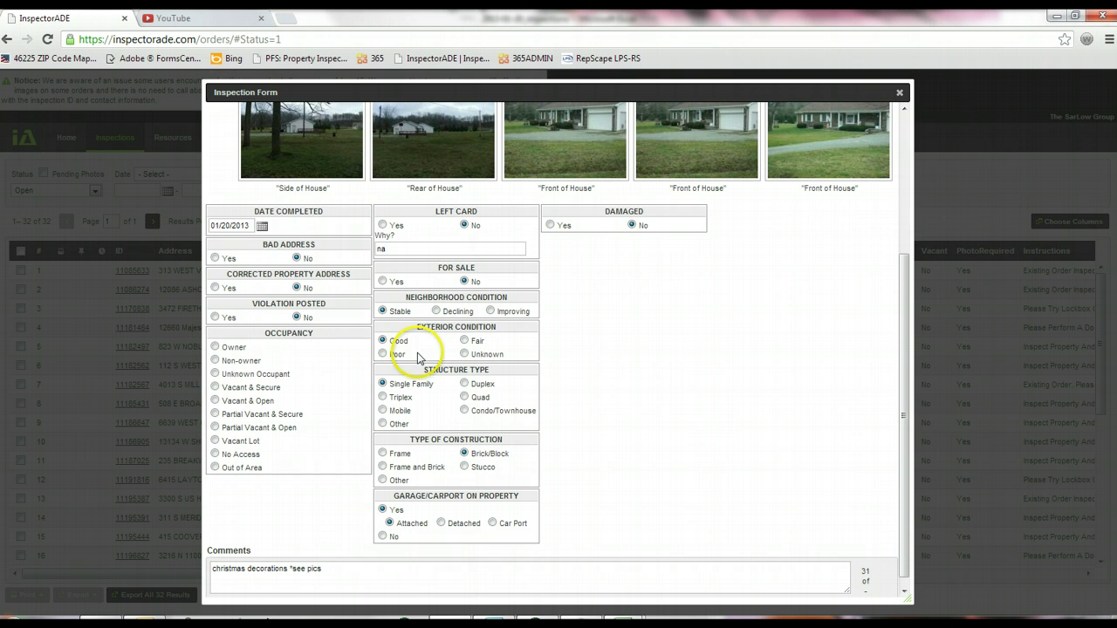
left_click(383, 312)
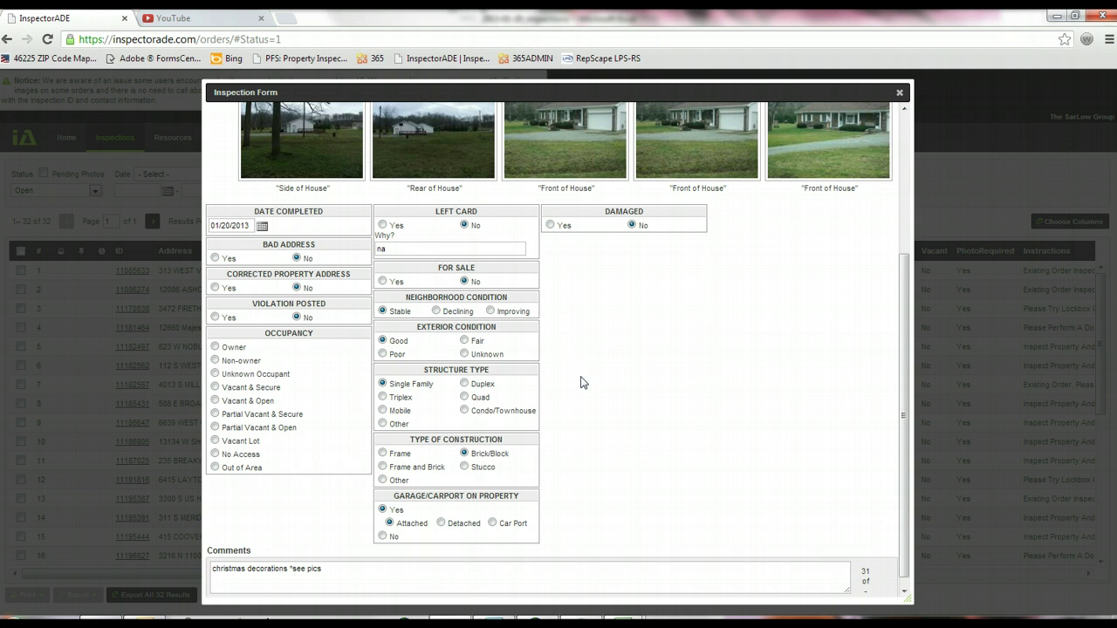
scroll(583, 382, "up", 5)
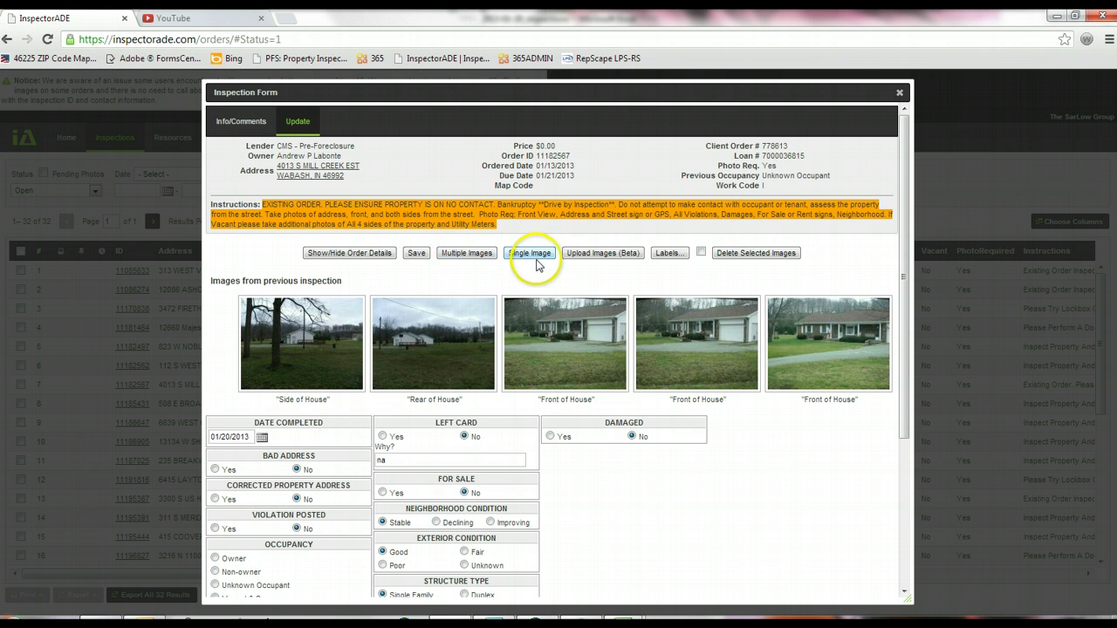
Open the beta image upload for the inspection and set the default label to Front of House
left_click(602, 254)
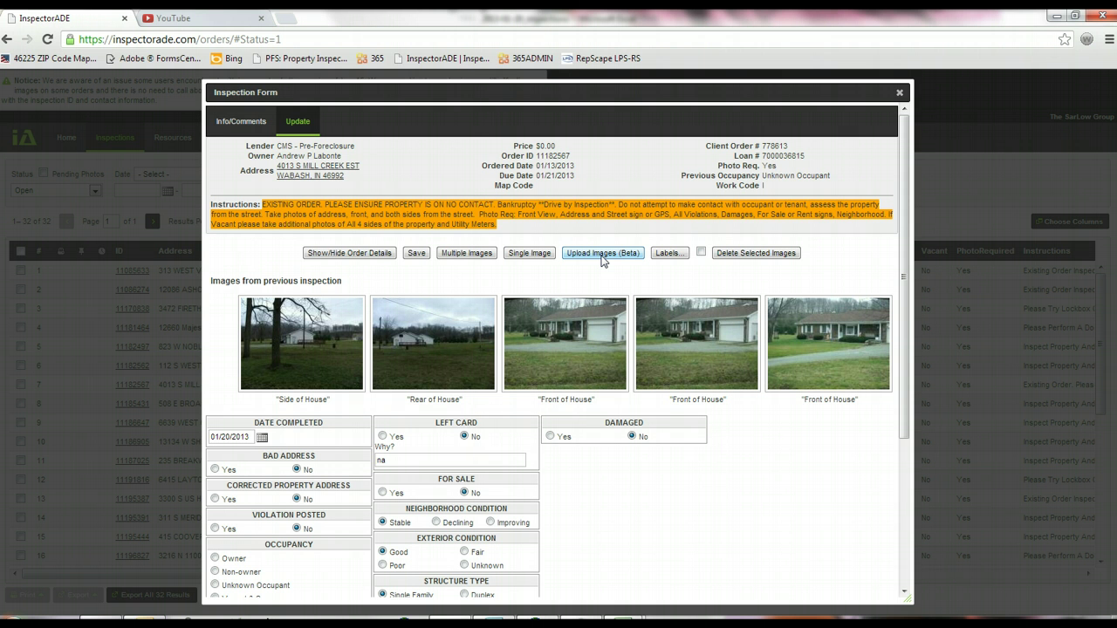
left_click(601, 253)
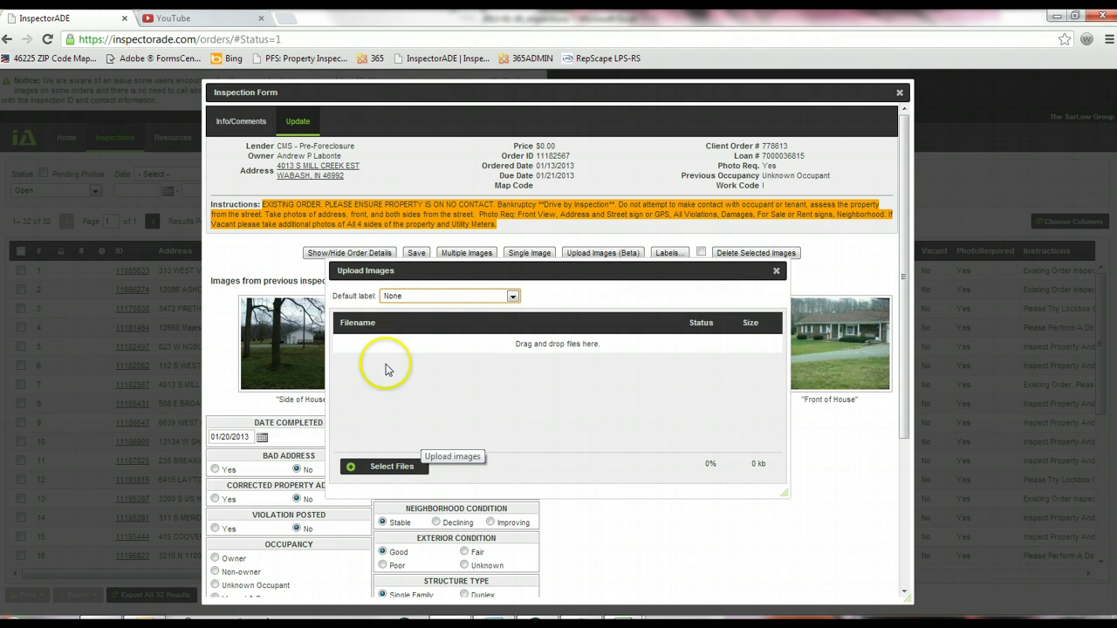
left_click(430, 296)
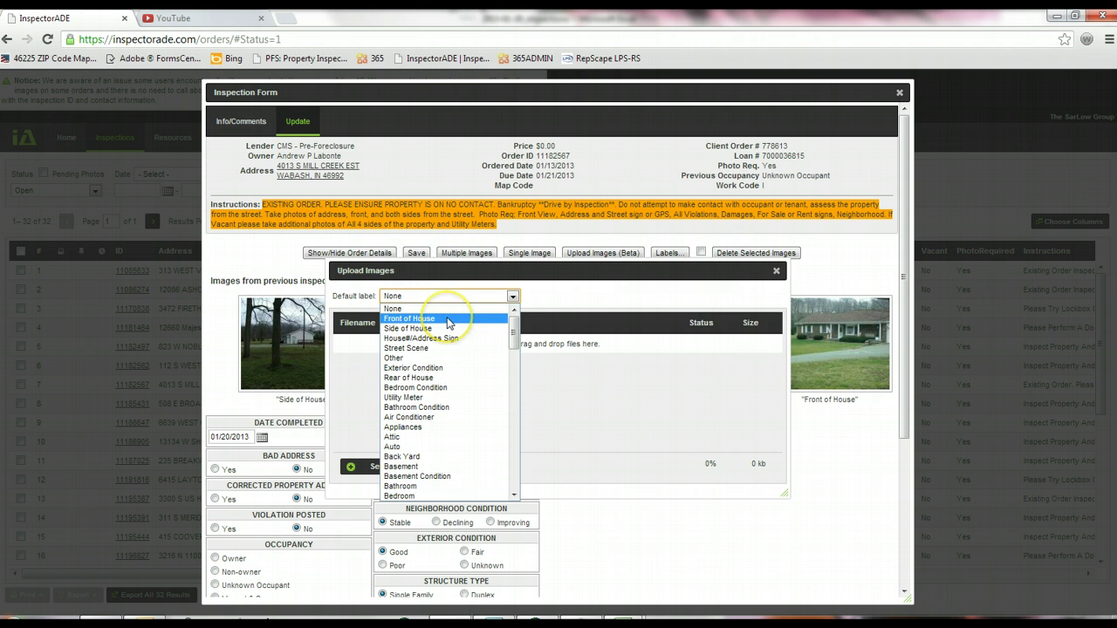
left_click(447, 320)
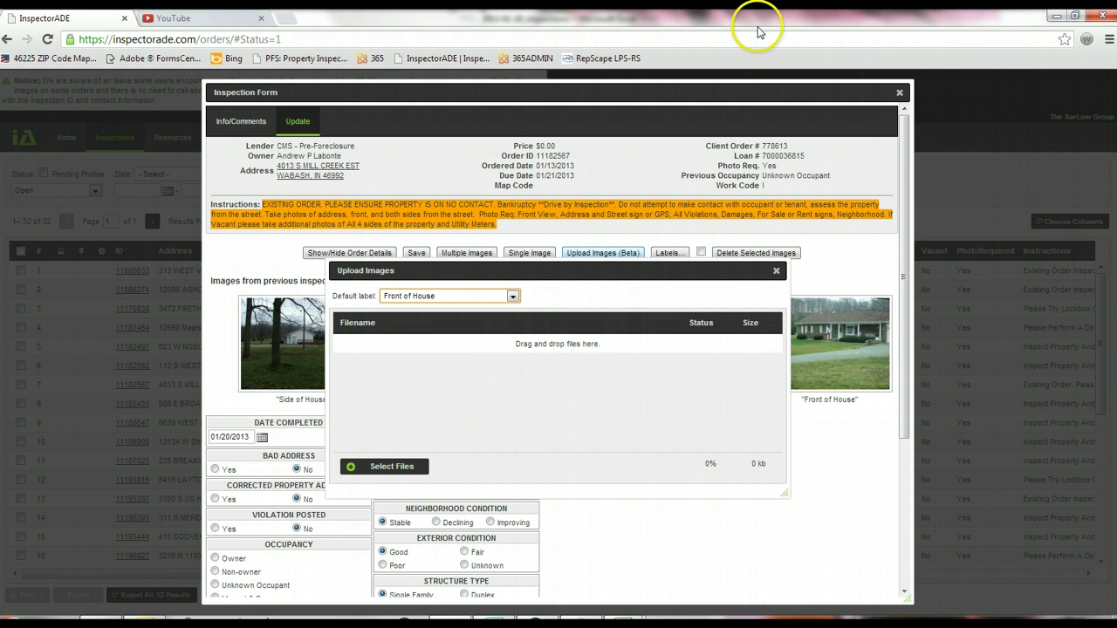
Arrange the browser, with the inspection form and Upload Images dialog in view, side by side with the parker photo folder
left_click_drag(728, 17, 2, 16)
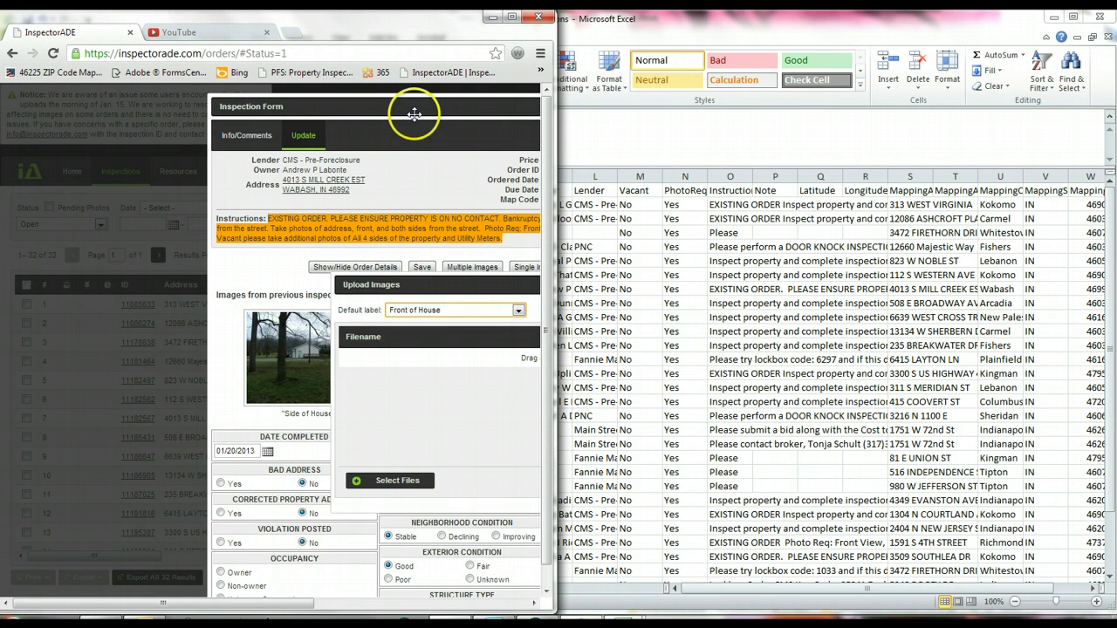
left_click_drag(424, 109, 237, 96)
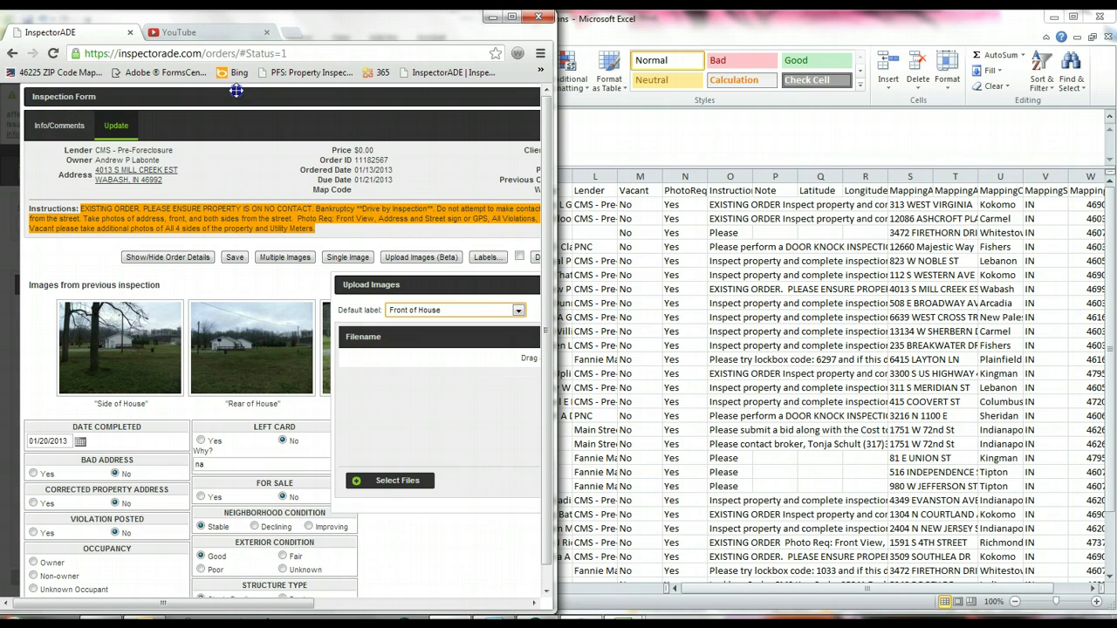
left_click_drag(504, 284, 210, 247)
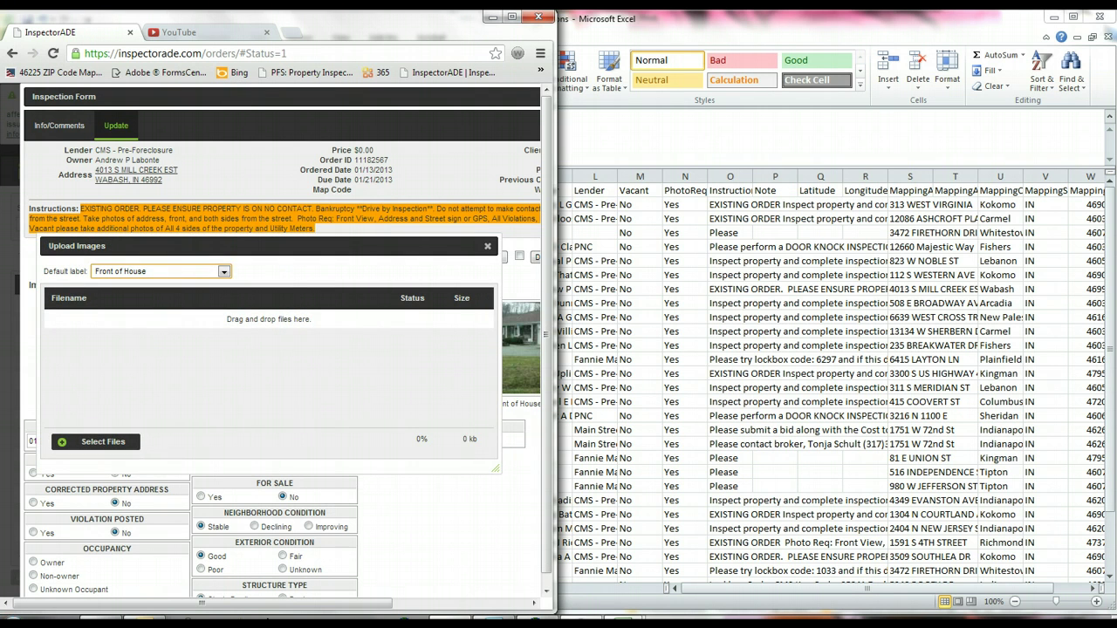
key("super+d")
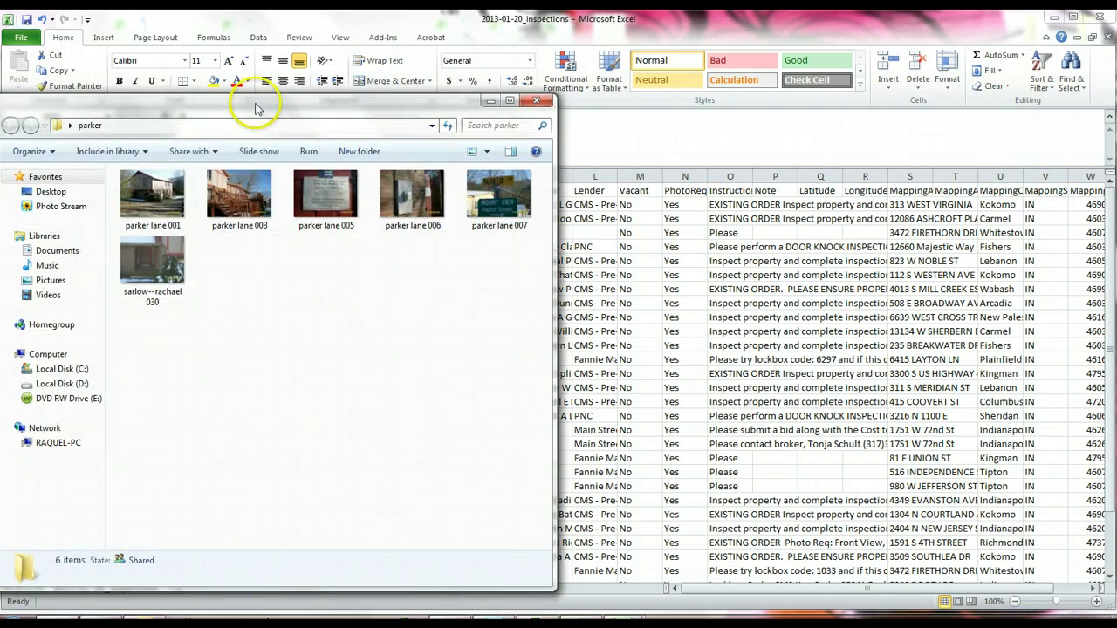
left_click_drag(249, 24, 1116, 22)
left_click(458, 617)
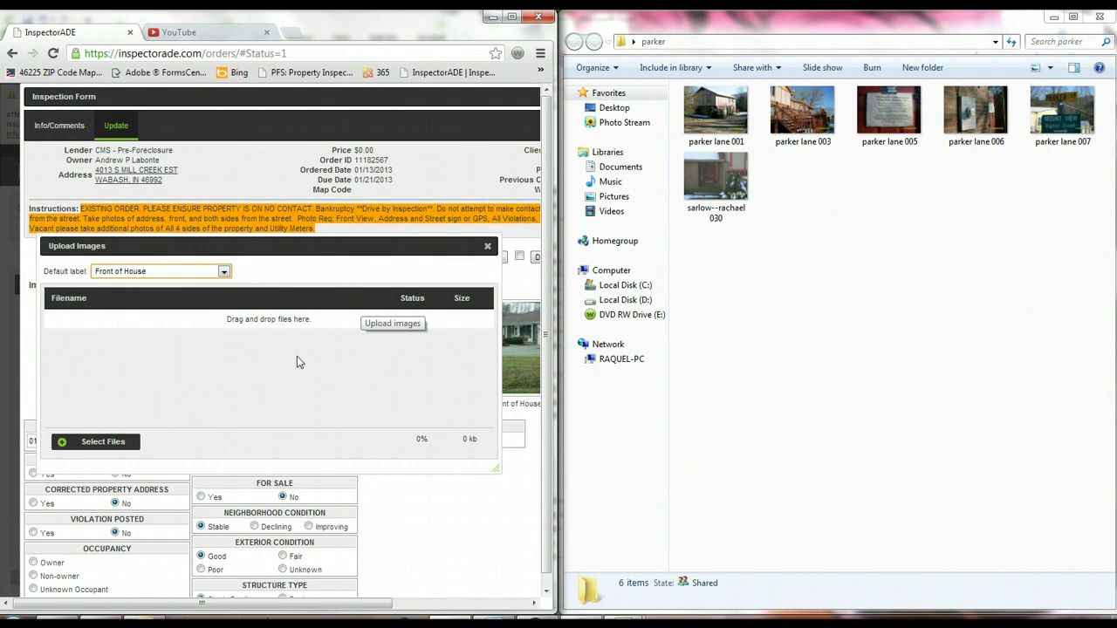
Upload parker lane 001 and the house photo below it to the inspection, close the upload dialog, and maximize the browser
left_click(843, 180)
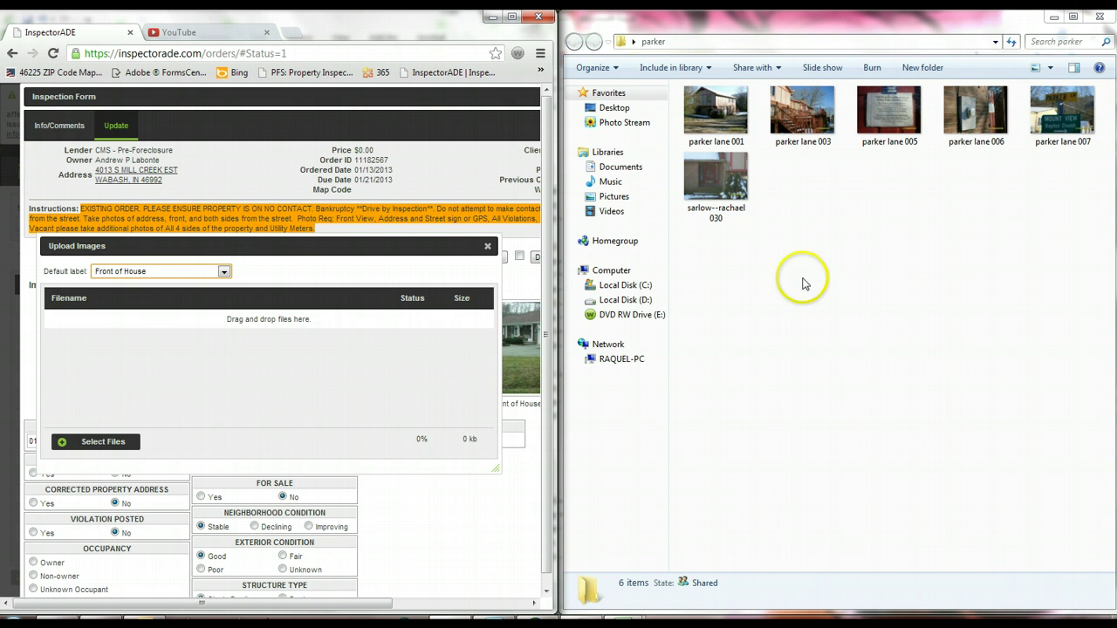
left_click_drag(722, 259, 742, 172)
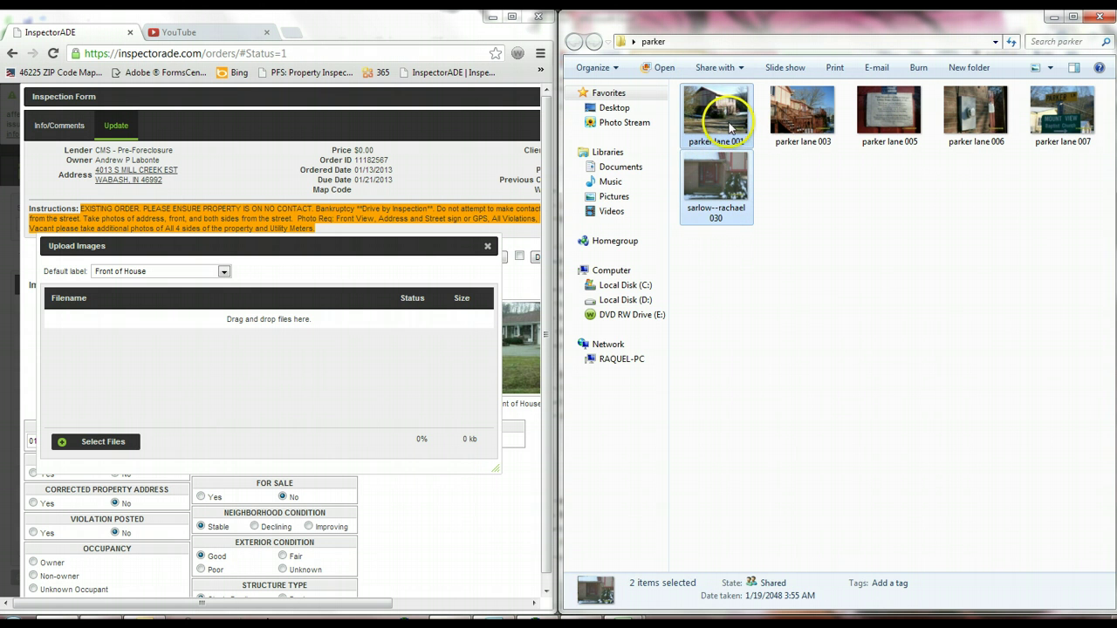
left_click_drag(728, 126, 347, 373)
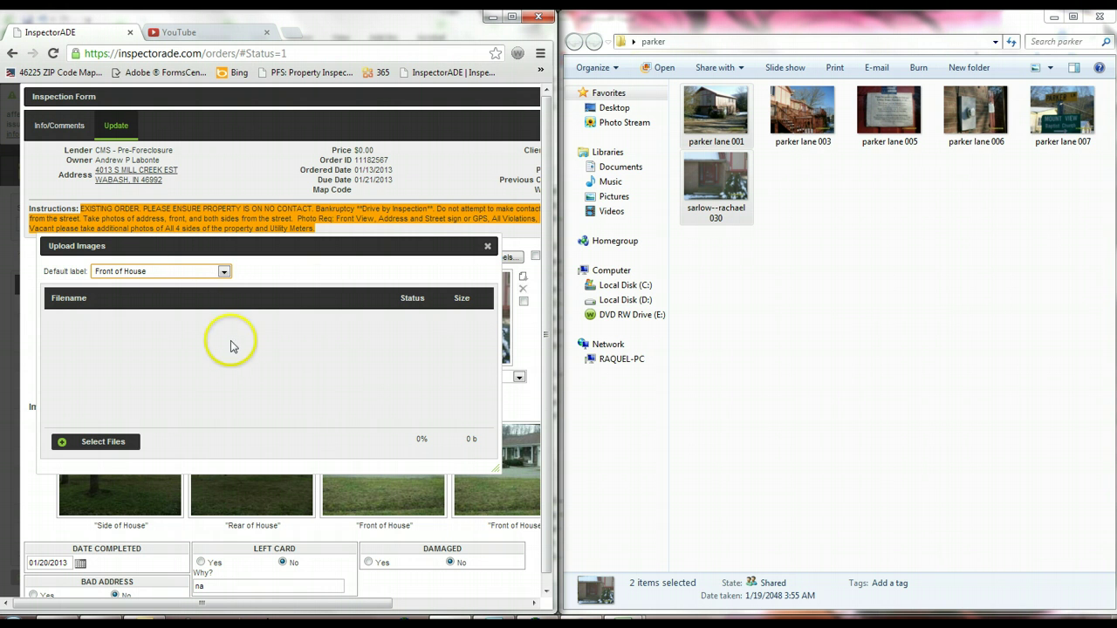
left_click(488, 252)
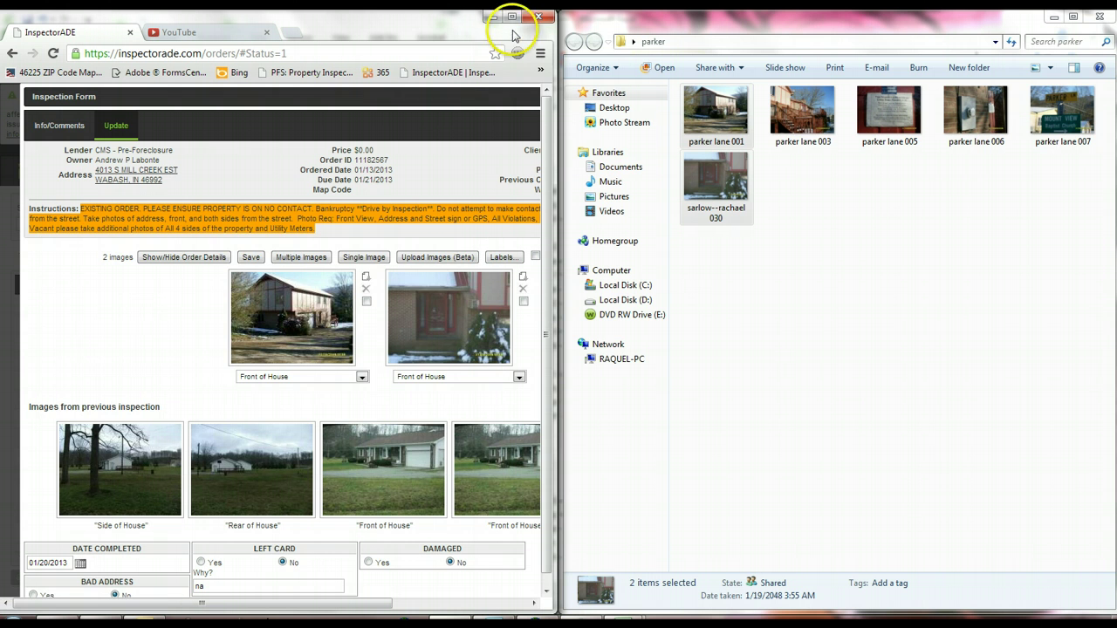
left_click(513, 20)
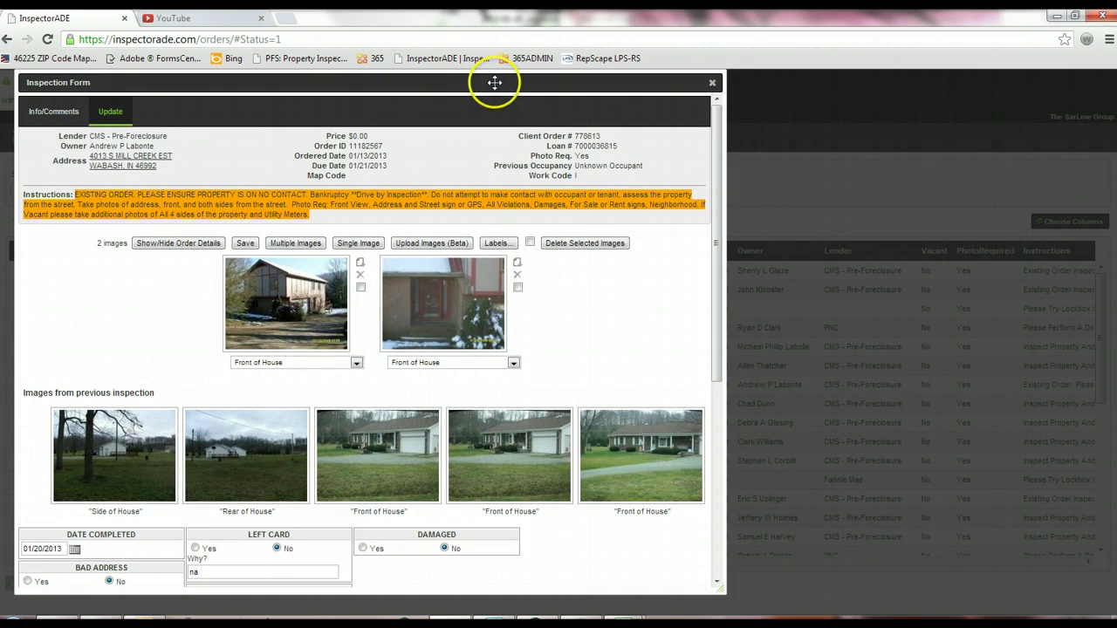
Move the inspection form toward the middle of the page, try to save the inspection, and check it for required fields still missing
left_click_drag(496, 82, 608, 81)
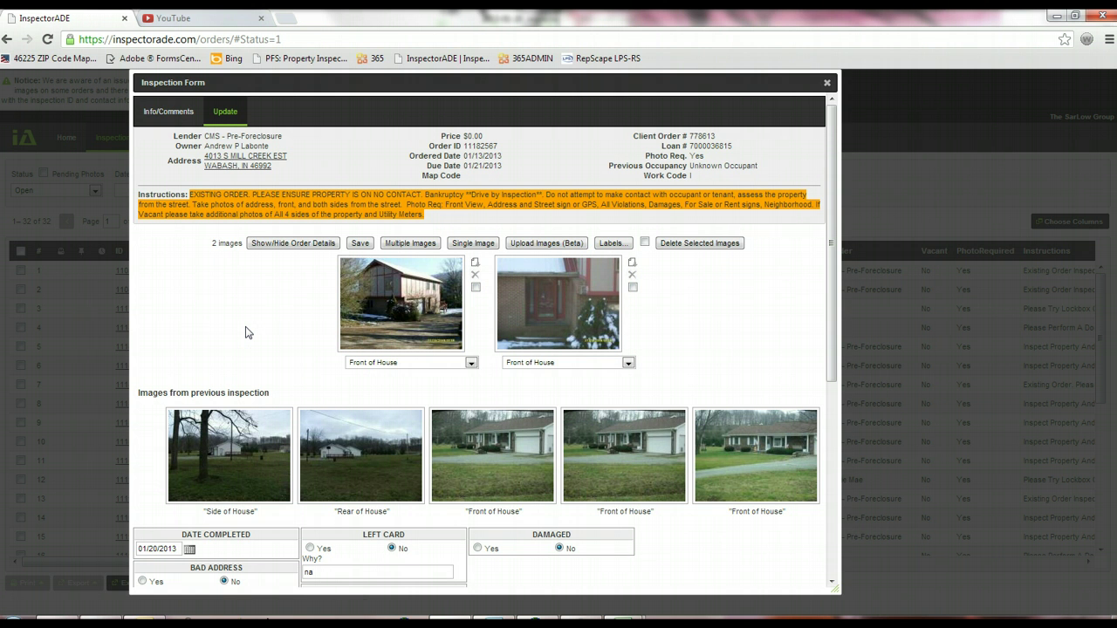
left_click(355, 246)
left_click(355, 246)
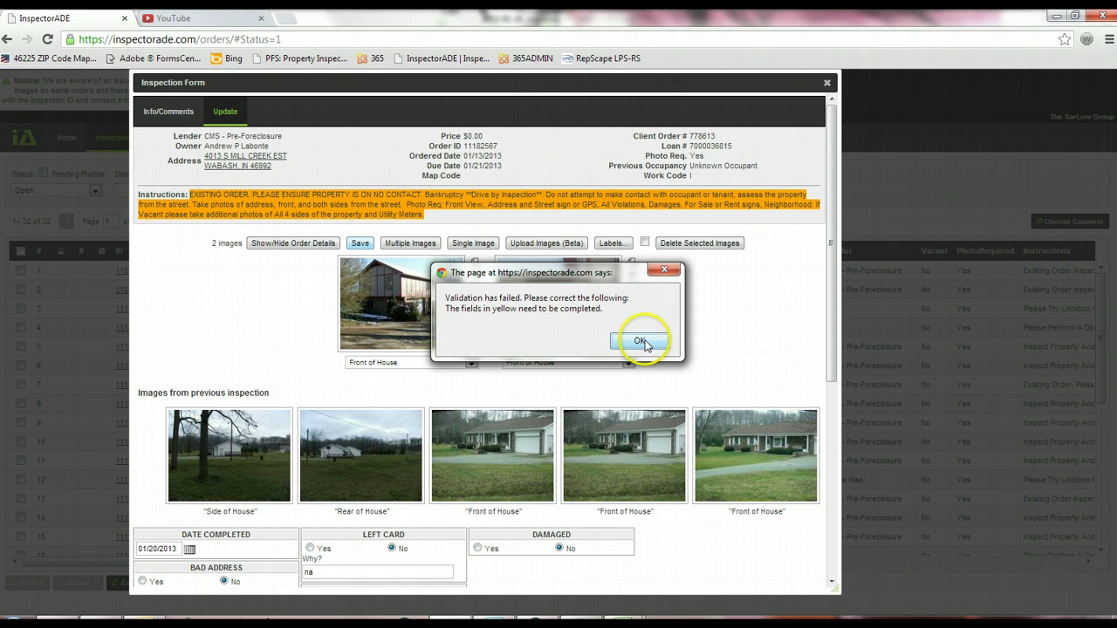
left_click(639, 342)
scroll(471, 432, "down", 2)
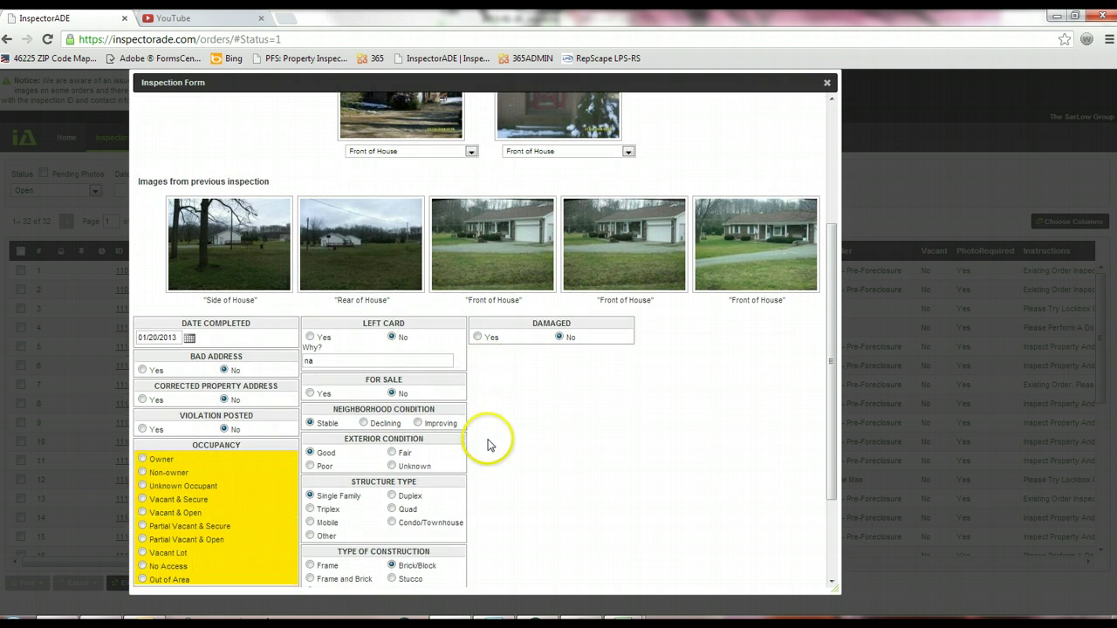
scroll(266, 500, "down", 2)
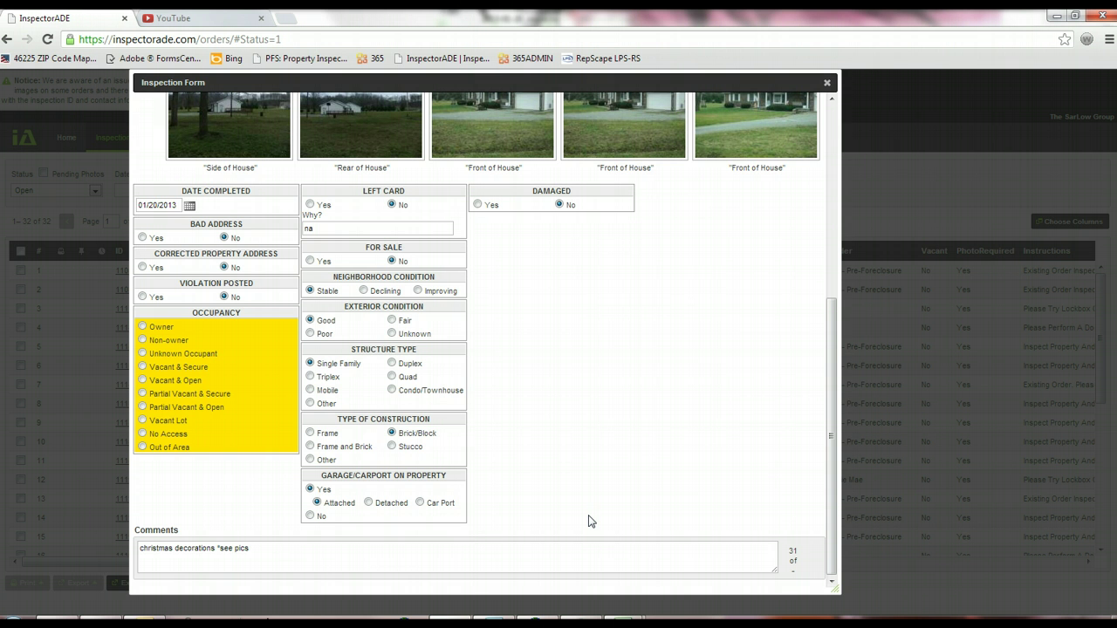
scroll(588, 521, "up", 10)
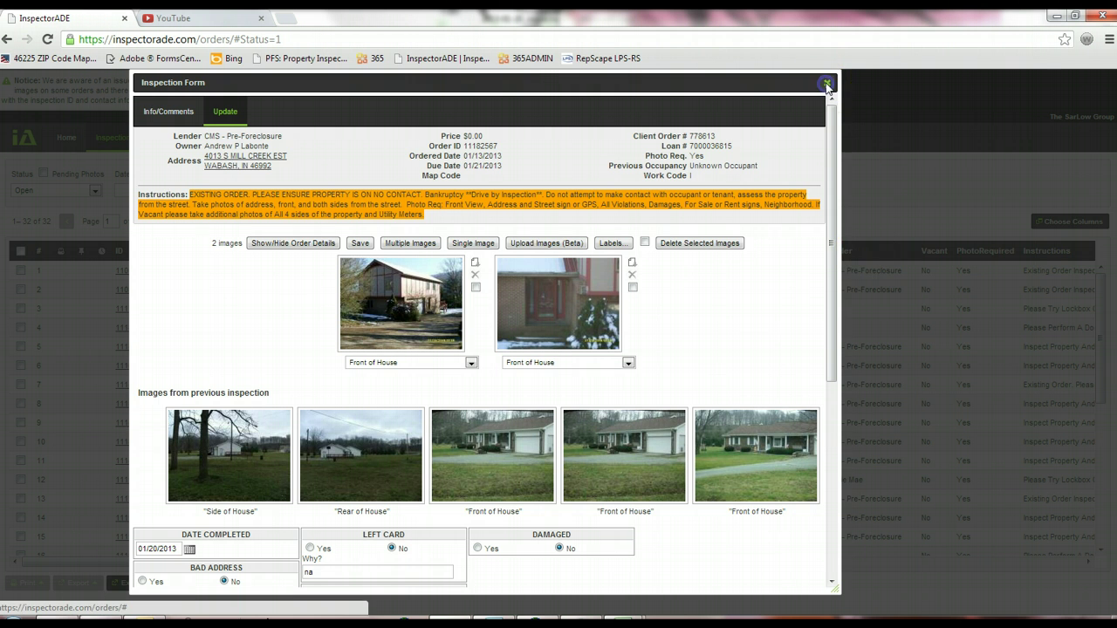
Close the inspection form and return to the list of open inspection orders
left_click(829, 80)
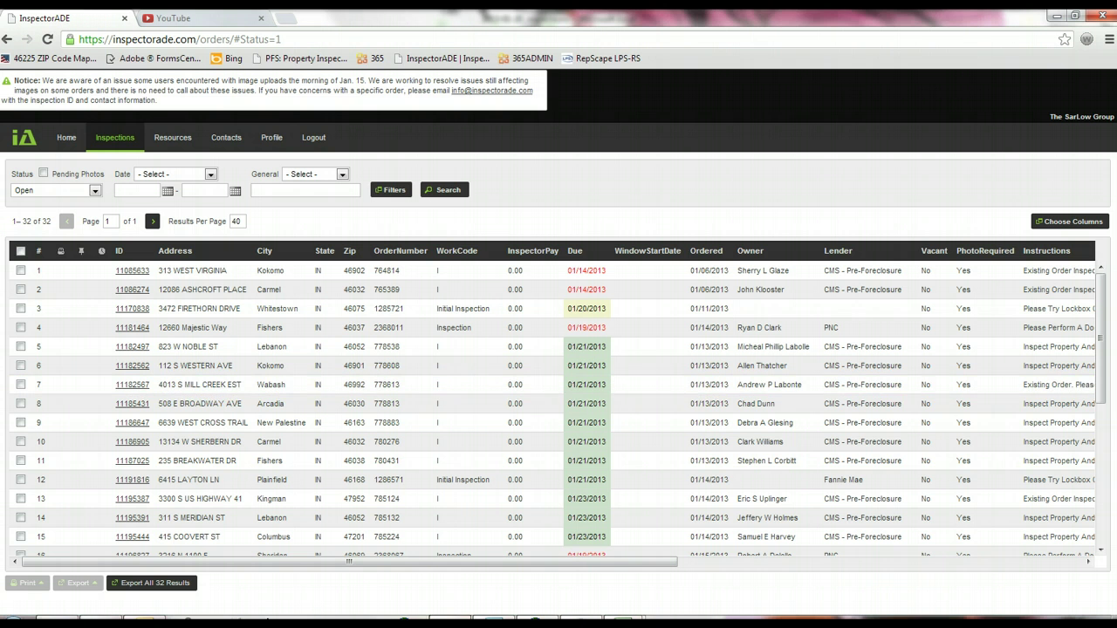
left_click(317, 460)
left_click(211, 412)
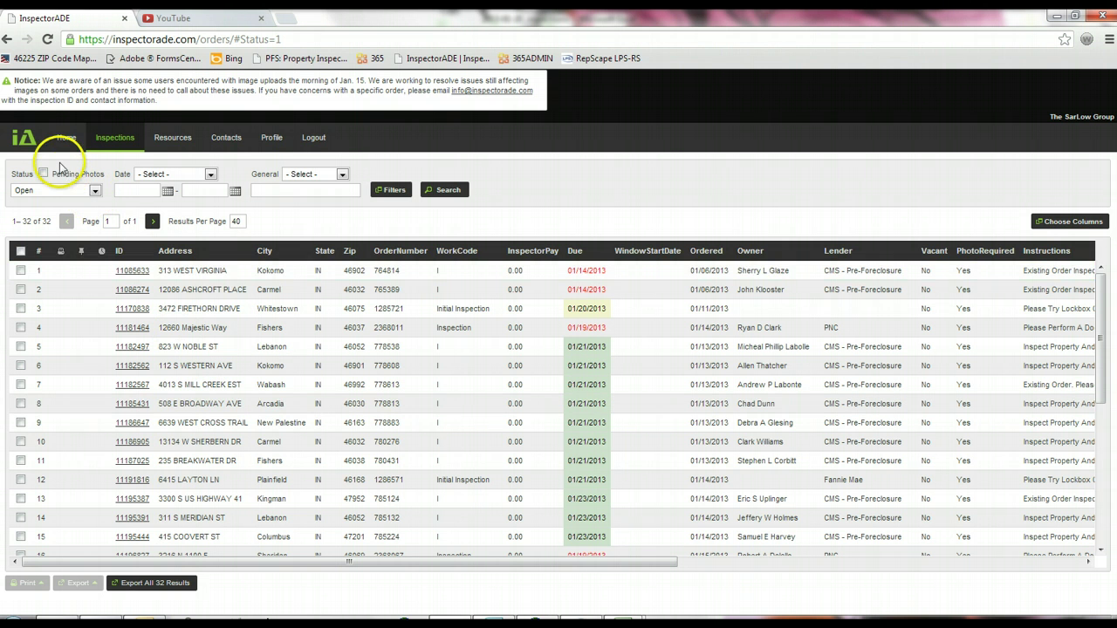
Reload the Inspections list to refresh the open orders, and go back to the Home dashboard
left_click(114, 142)
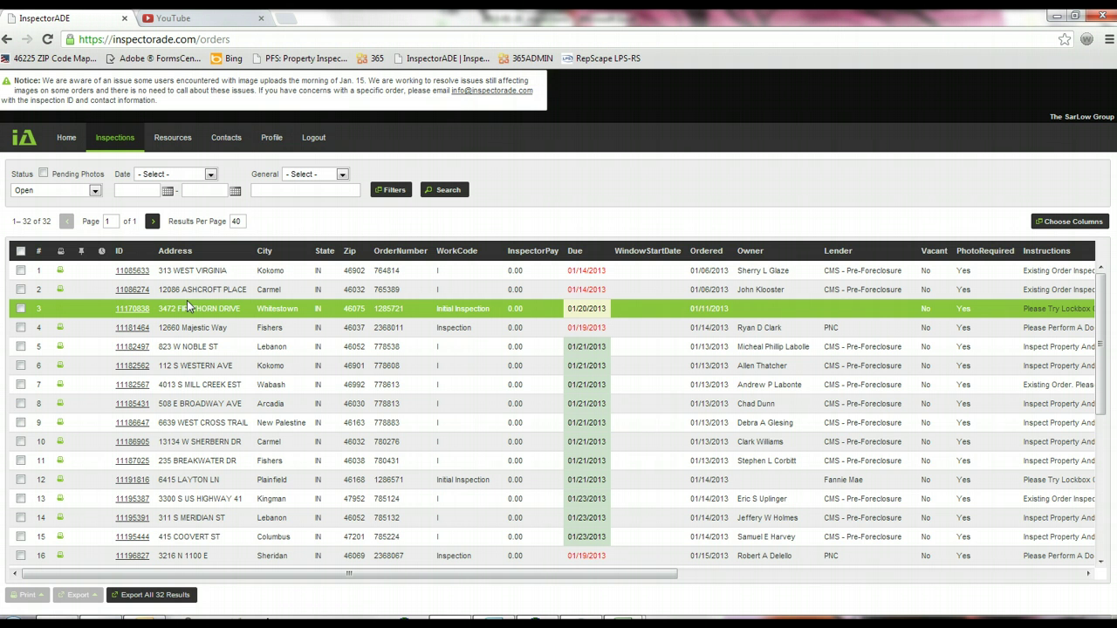
left_click(36, 221)
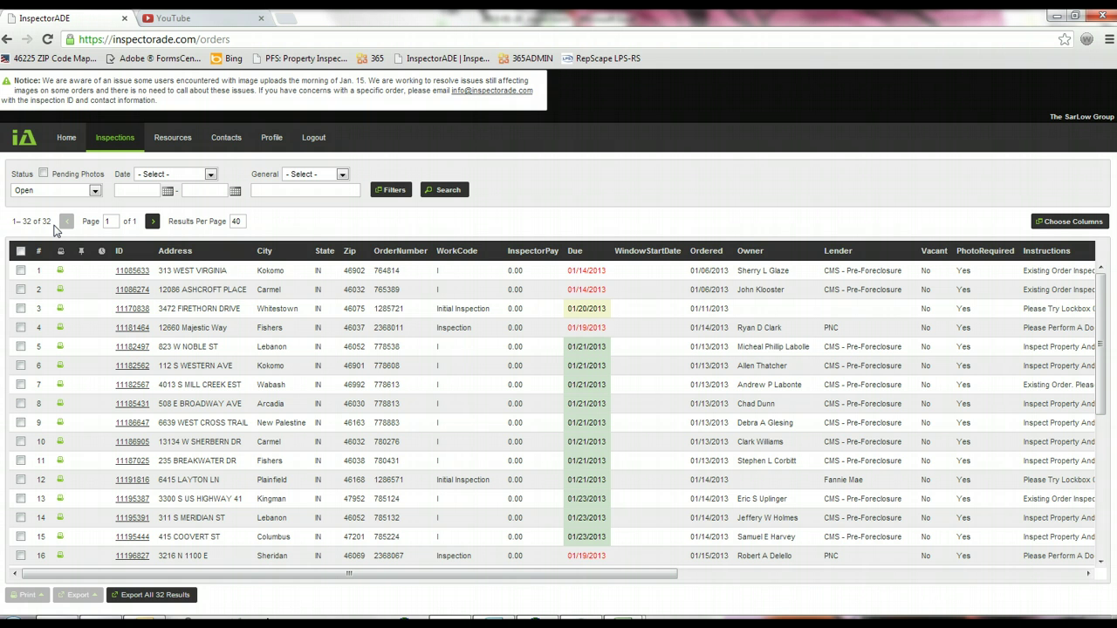
left_click(59, 146)
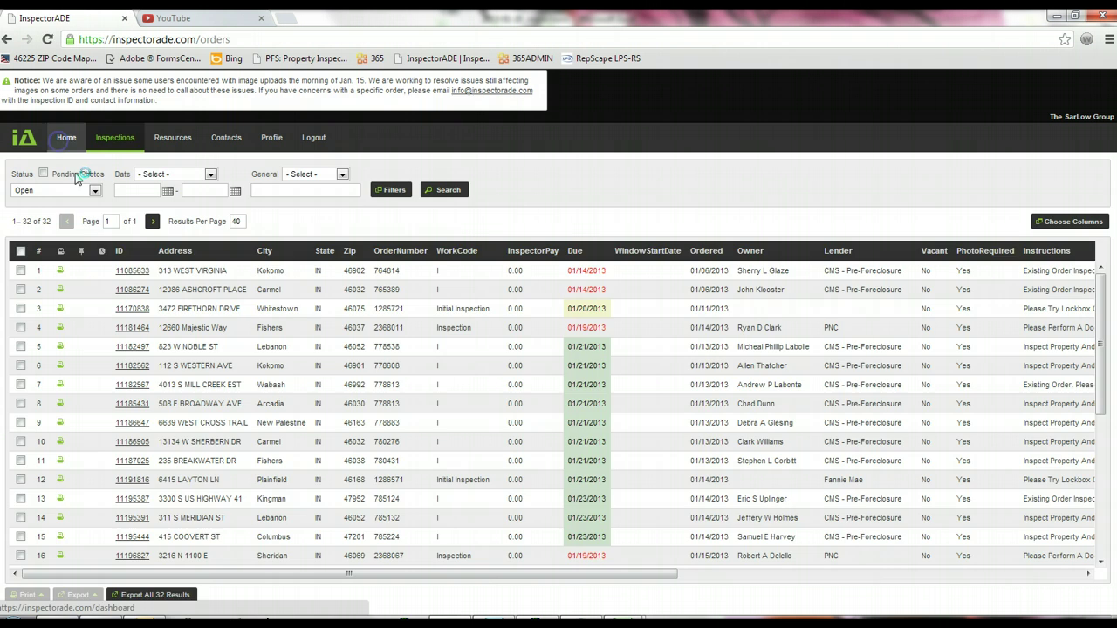